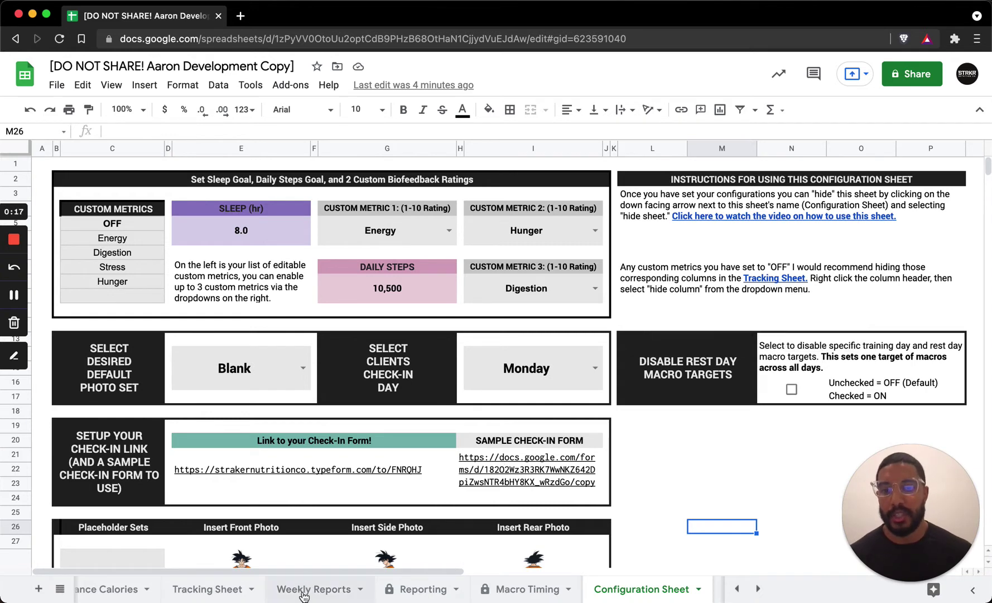
Compare the training and rest day targets on Weekly Reports and Tracking Sheet, and enable Disable Rest Day Macro Targets on the Configuration Sheet
left_click(336, 598)
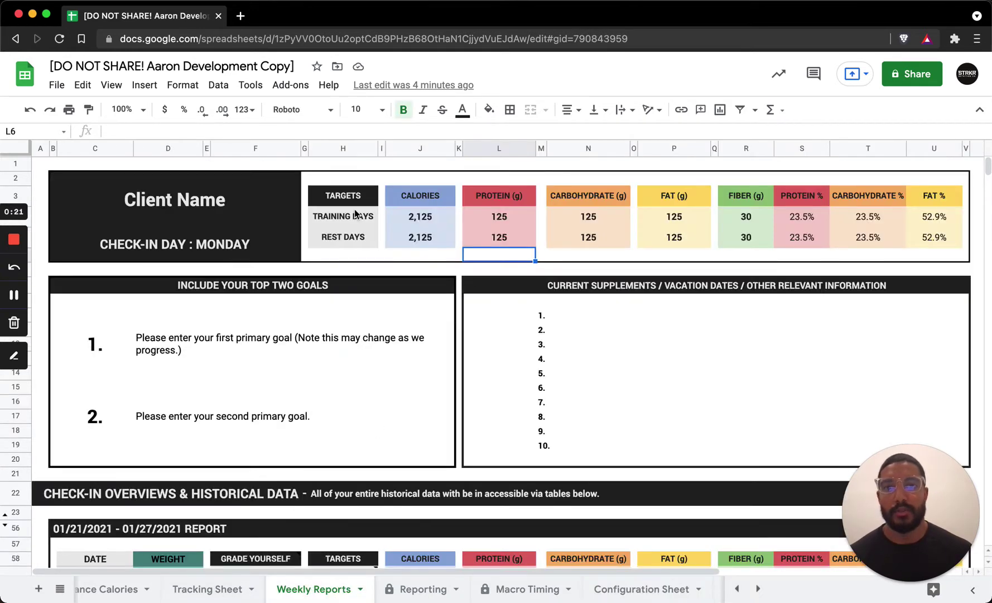
left_click(224, 591)
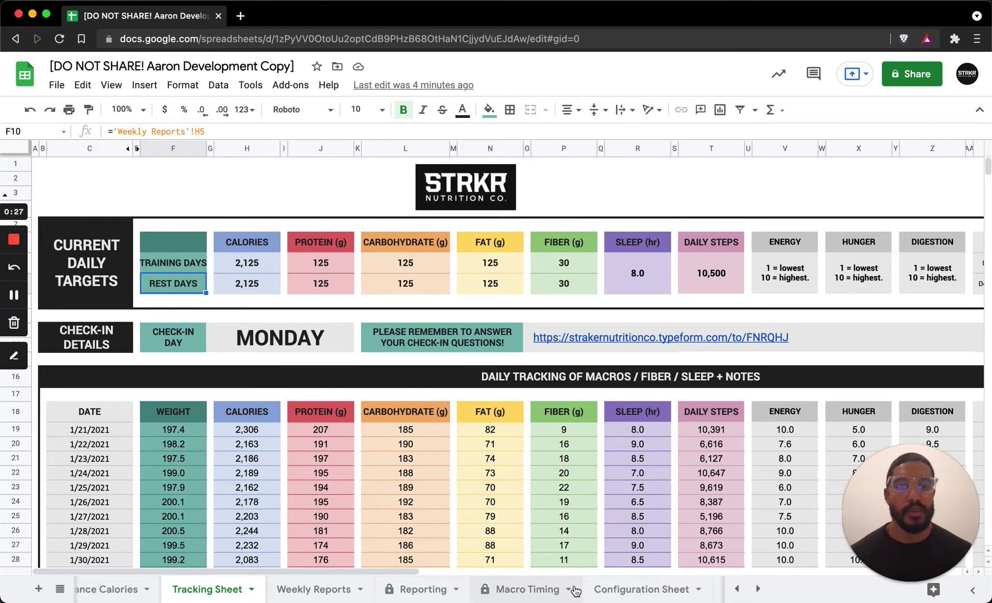
left_click(624, 596)
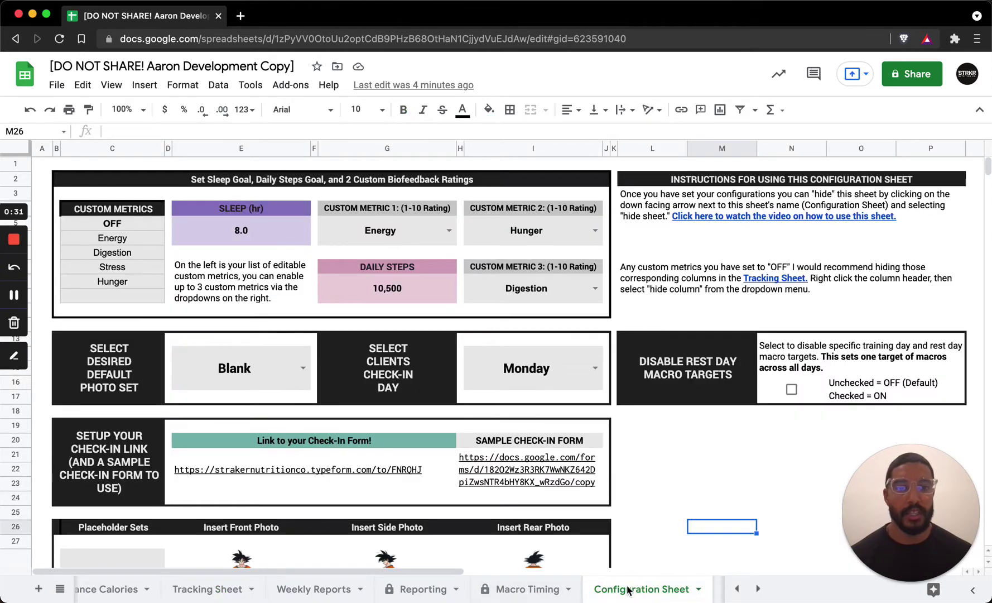
left_click(693, 379)
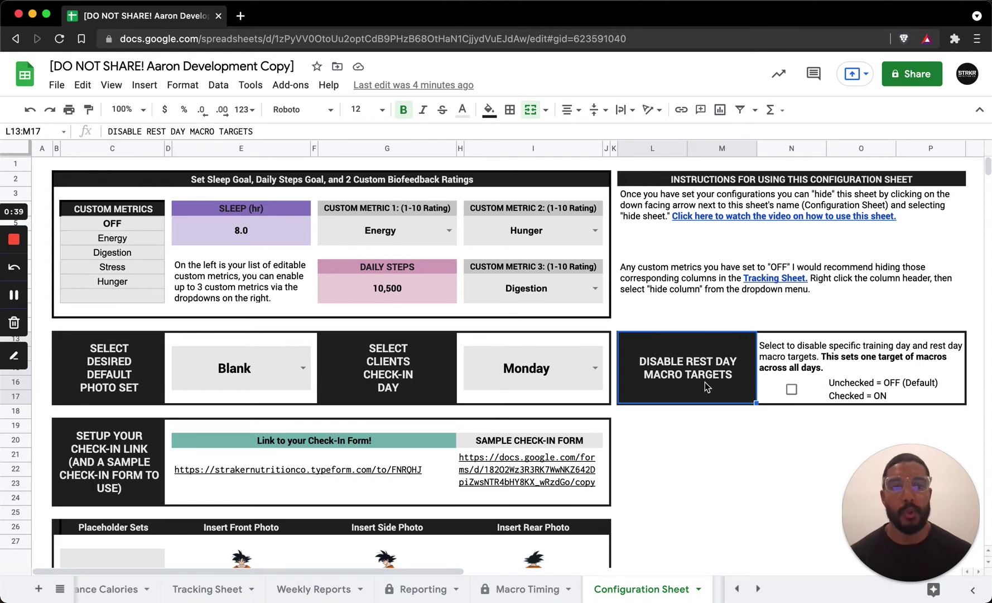
left_click(792, 390)
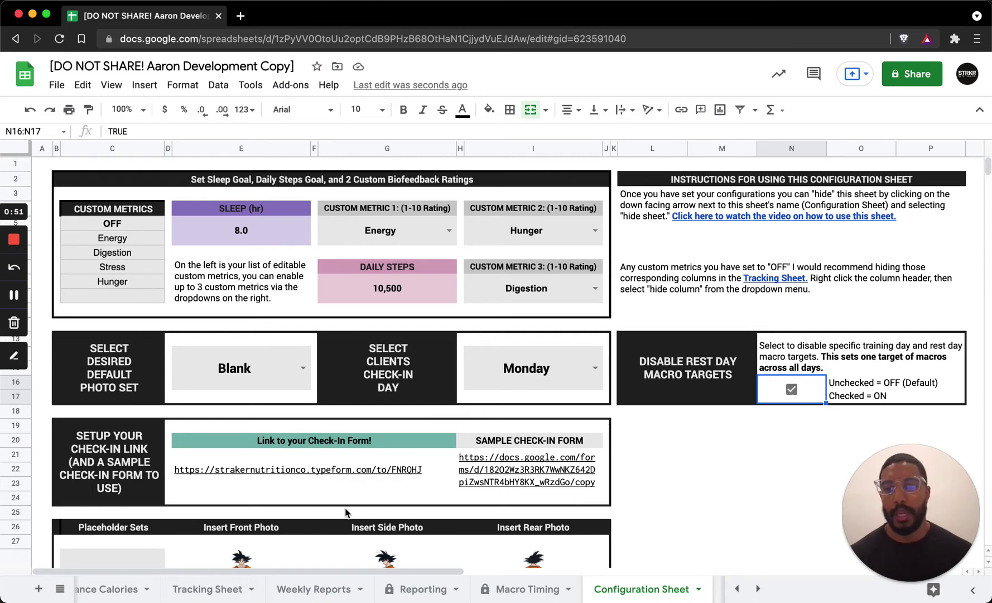
On Weekly Reports, check the formulas in H4 and H5 and replace the second-row protein, carbohydrate and fat targets with "-"
left_click(293, 591)
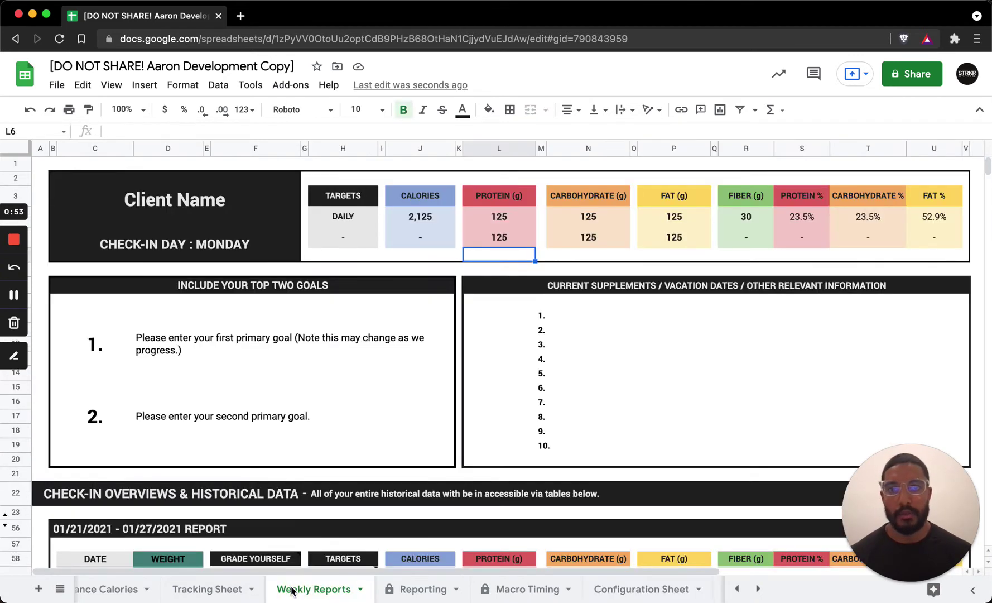
left_click(342, 219)
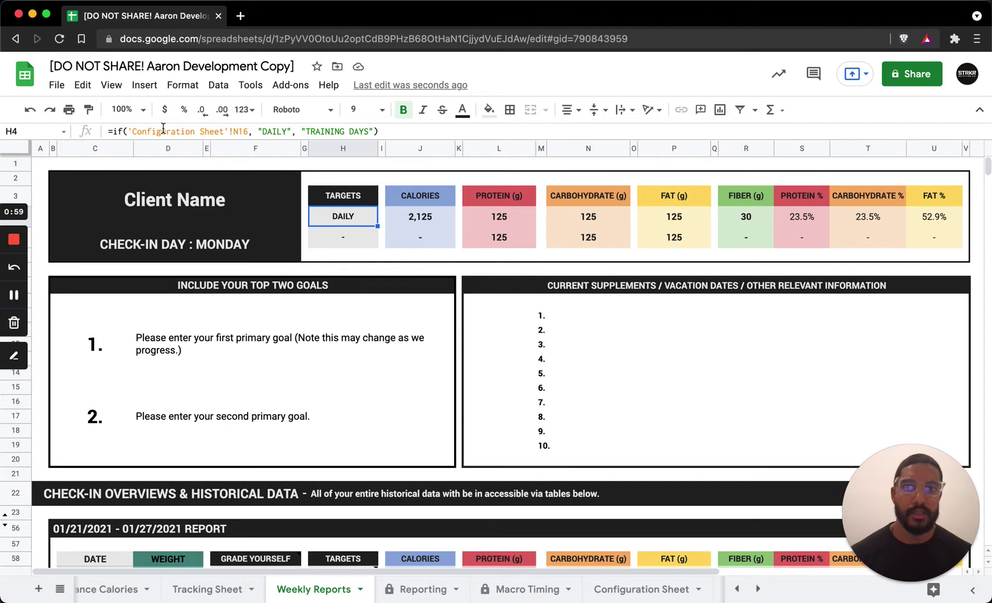
left_click(360, 243)
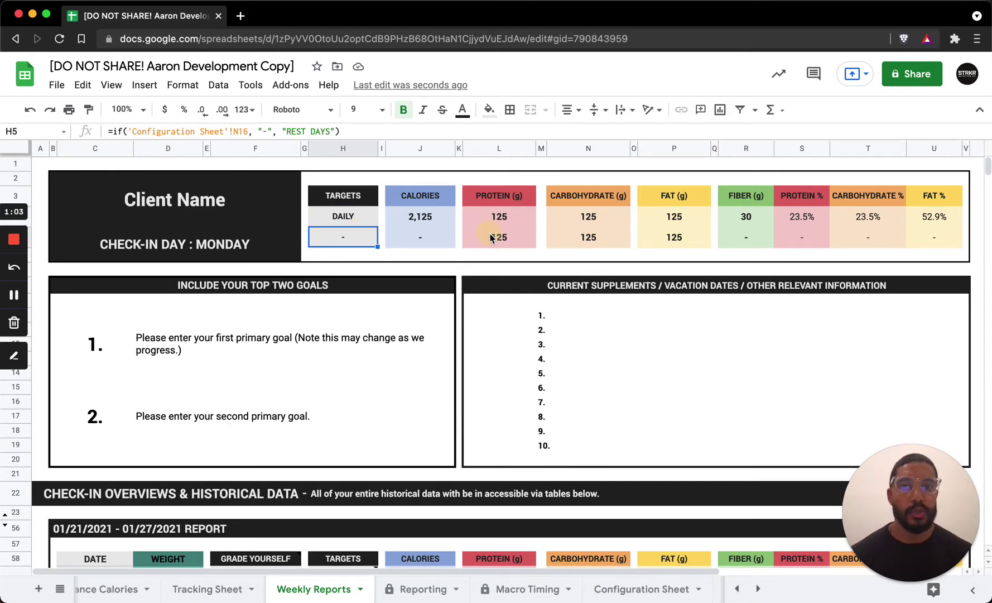
left_click(491, 238)
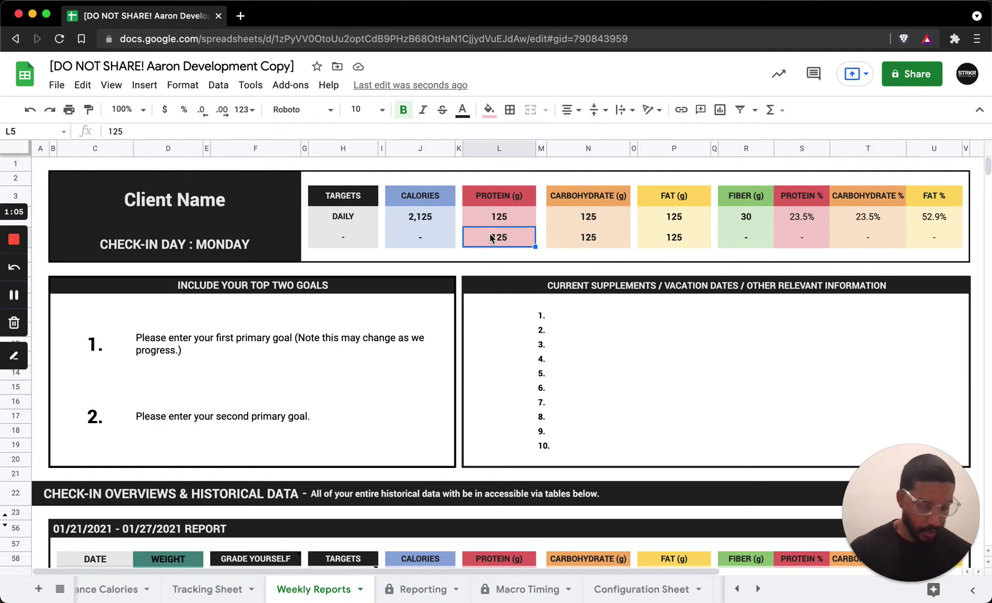
type("-")
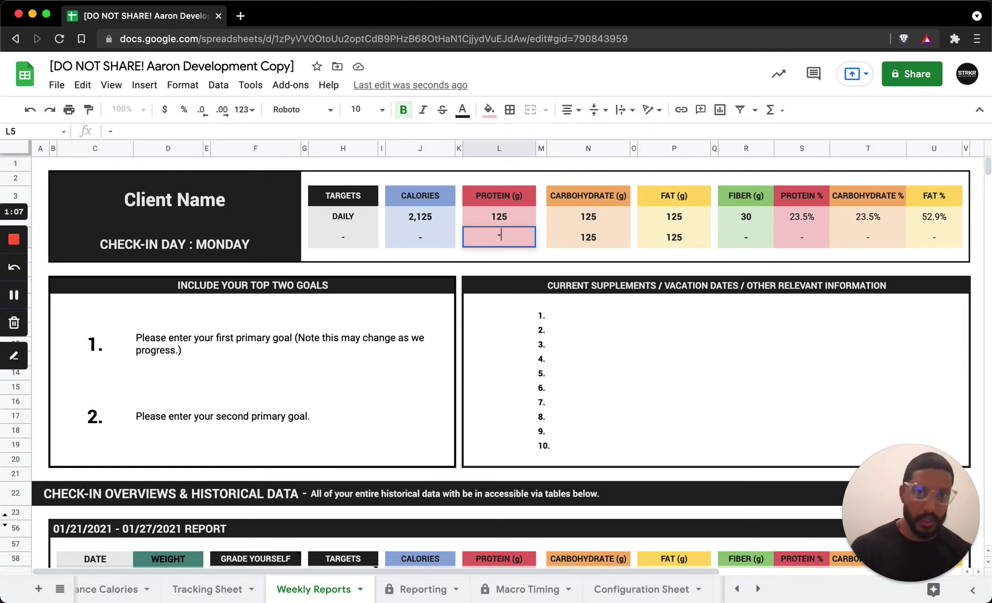
key("Tab")
key("Tab")
type("-")
key("Tab")
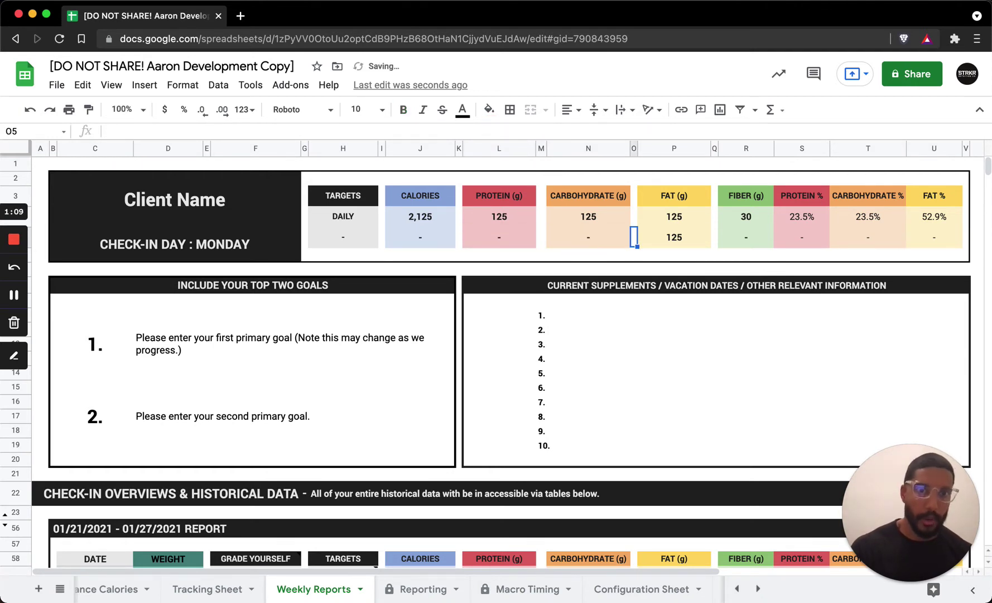
key("Tab")
type("-")
key("Tab")
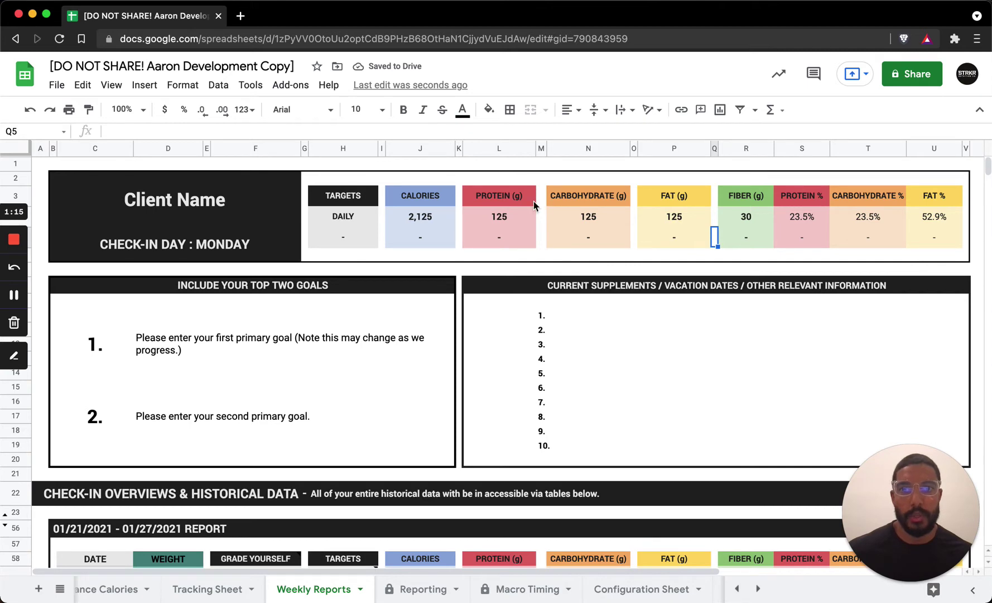
Examine the daily targets on Tracking Sheet and the Macro Timing tables, including the rest day protein formula in H60
left_click(223, 591)
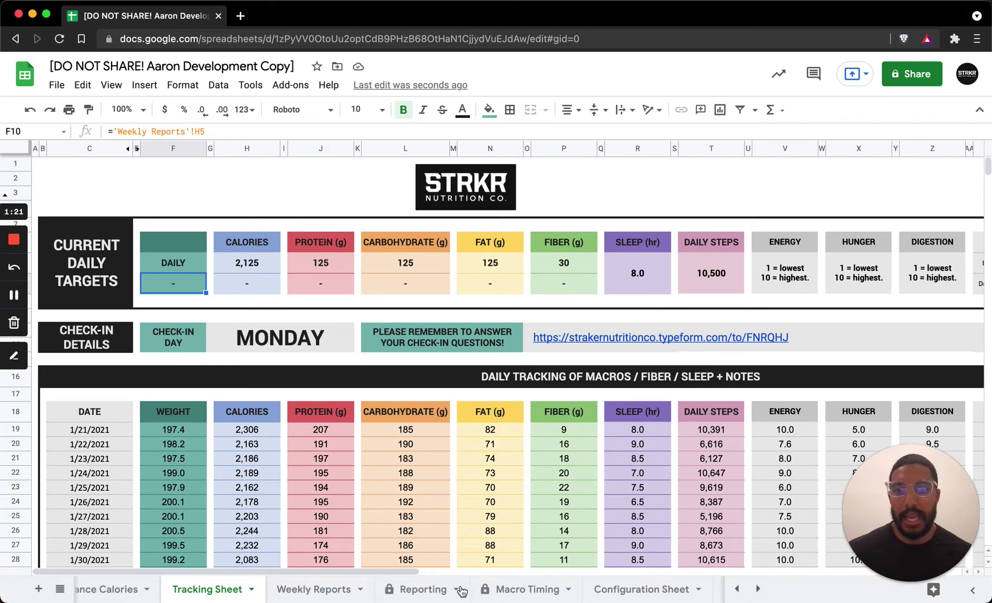
left_click(507, 595)
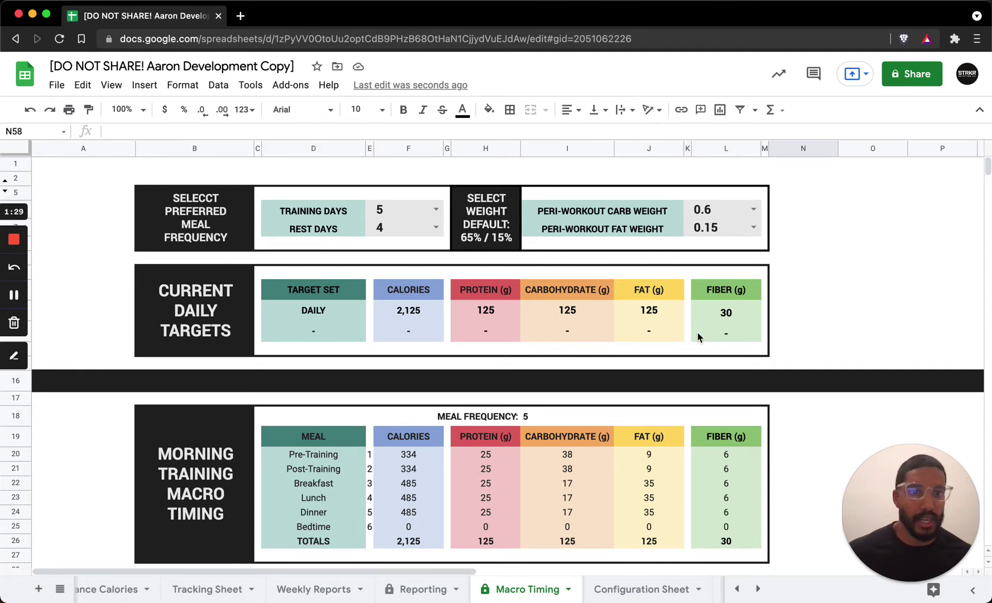
scroll(410, 338, "down", 9)
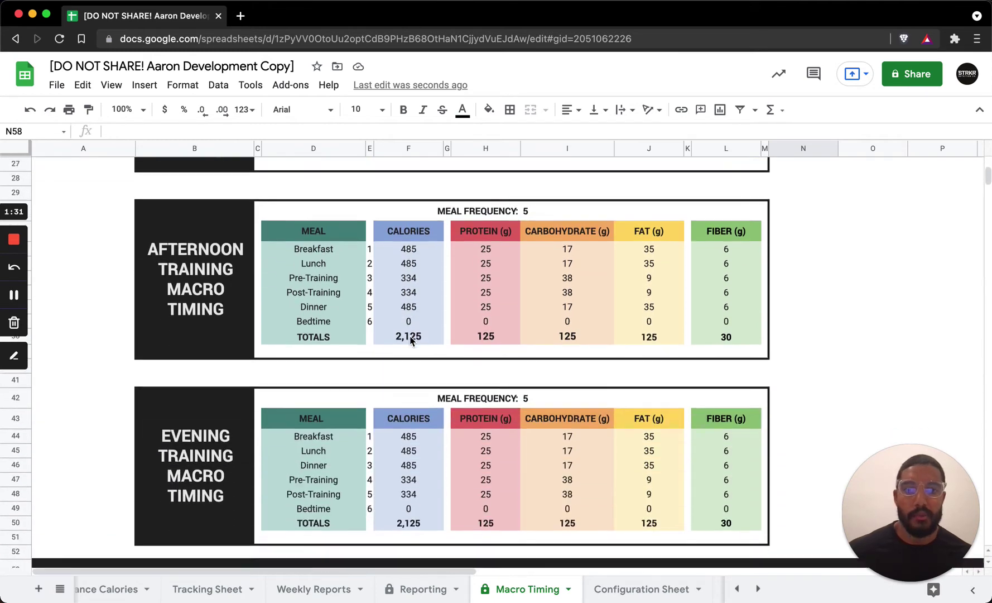
scroll(410, 338, "down", 3)
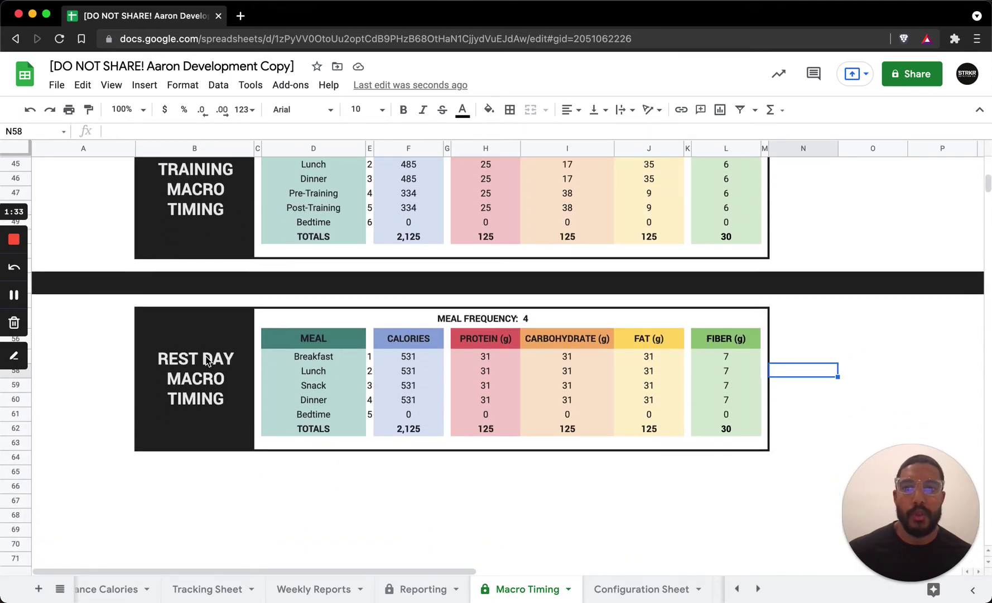
left_click(481, 405)
scroll(481, 406, "up", 15)
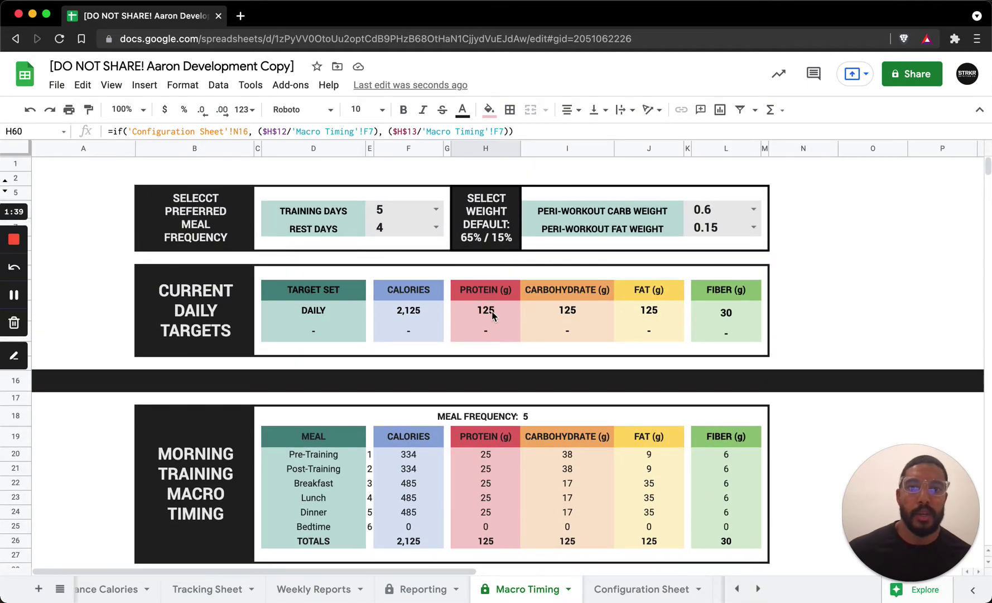
Set the daily protein target in H12 of Macro Timing to 150, allowing protected-range edits without a reminder for 5 minutes
left_click(492, 316)
type("1")
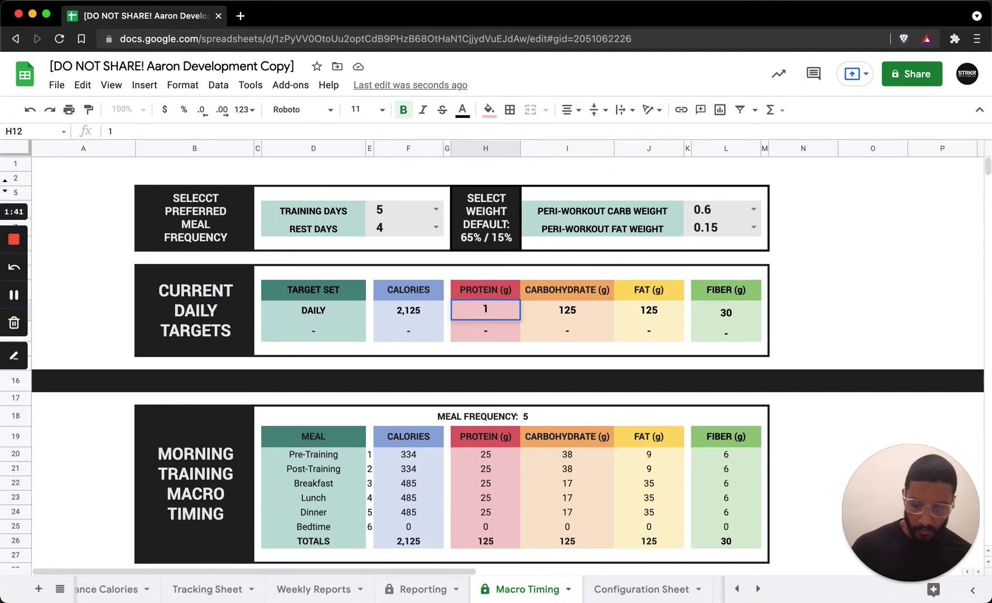
type("50")
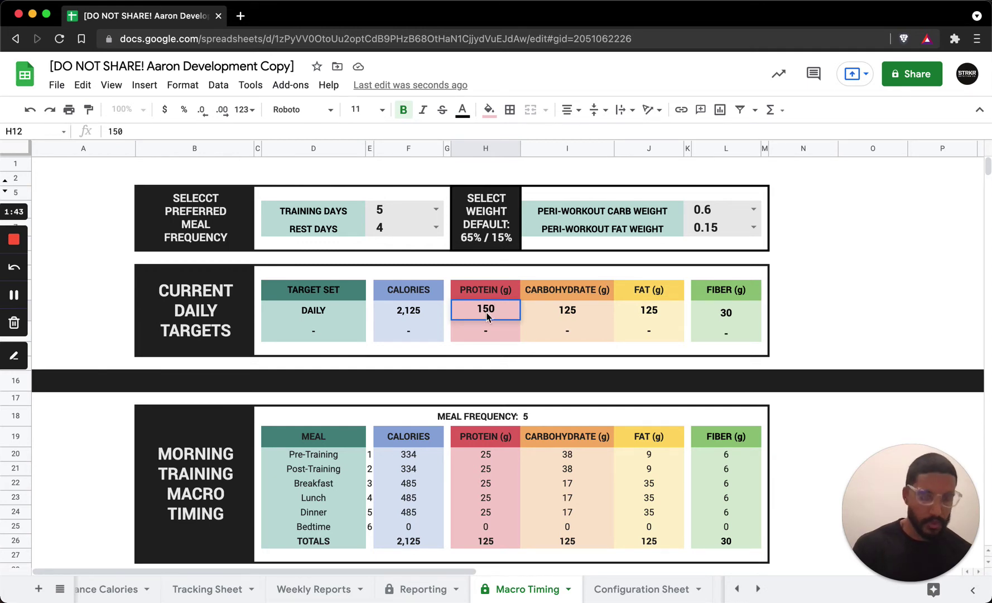
key("Return")
left_click(463, 362)
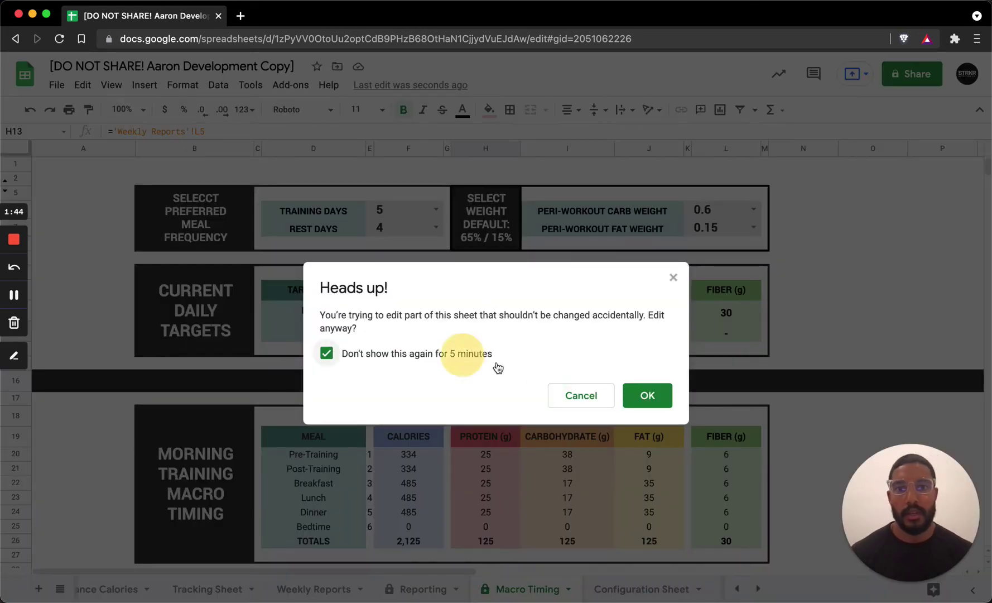
left_click(643, 397)
Compare the protein and calorie values across the morning, afternoon, evening and rest day macro timing tables
scroll(461, 368, "down", 9)
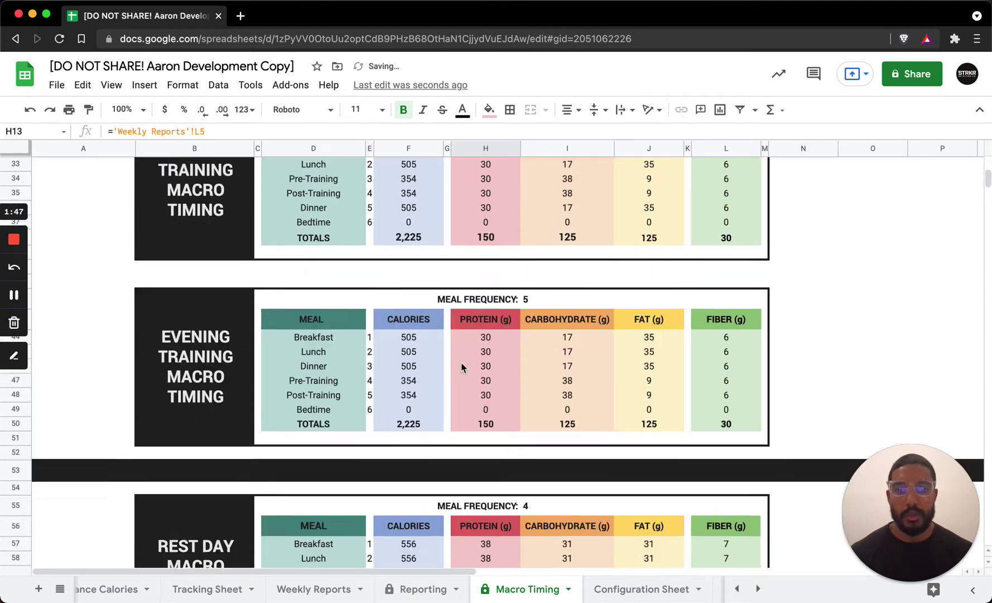
scroll(461, 368, "down", 3)
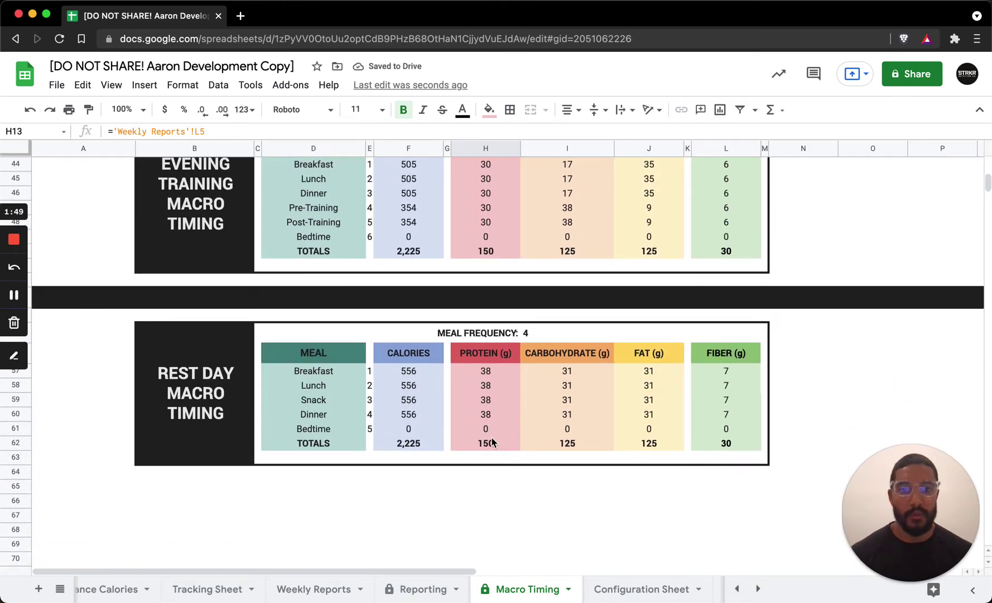
scroll(473, 399, "up", 7)
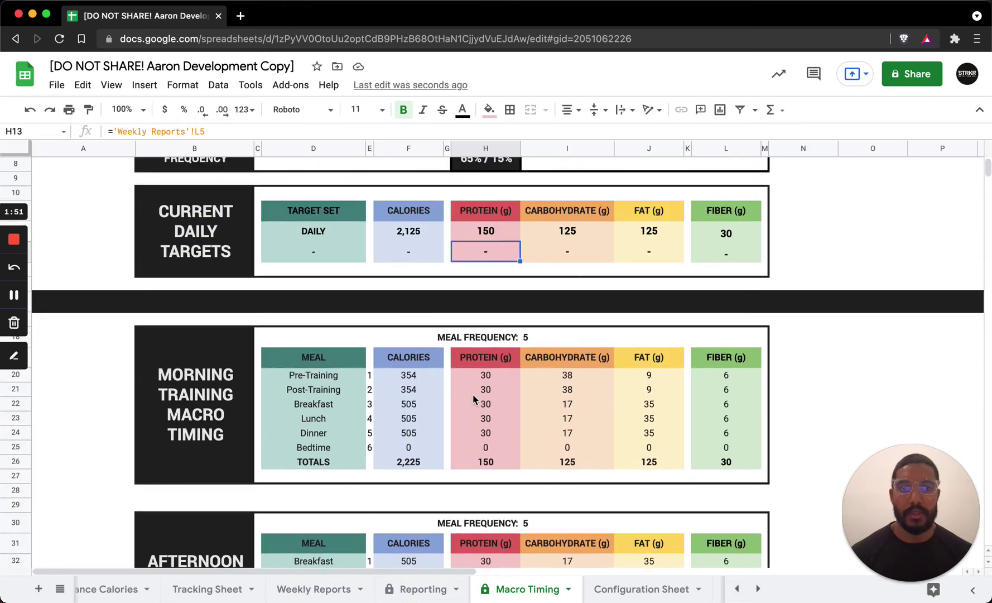
scroll(474, 399, "down", 5)
scroll(473, 394, "down", 1)
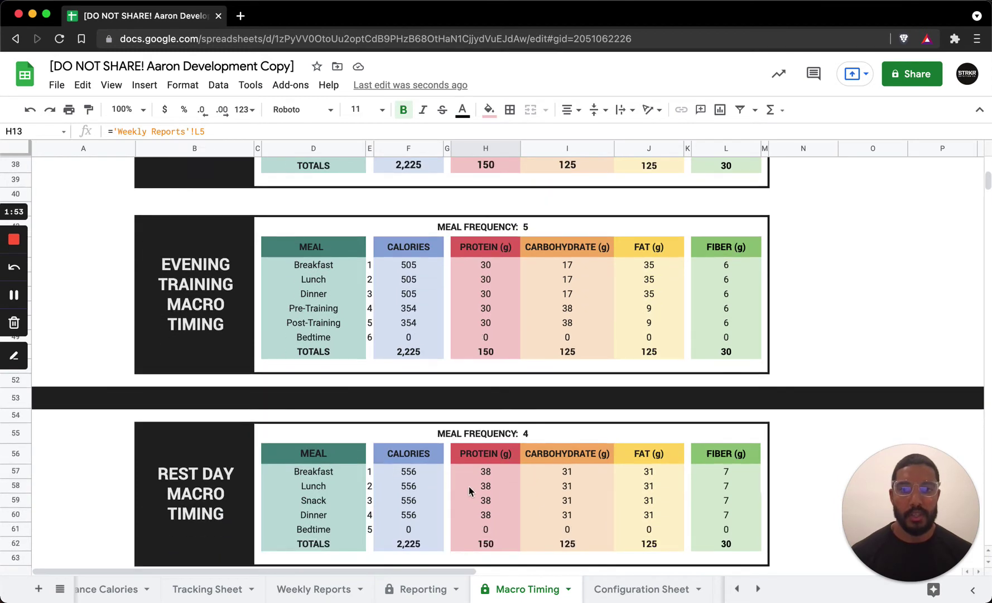
scroll(473, 479, "up", 5)
scroll(473, 479, "up", 6)
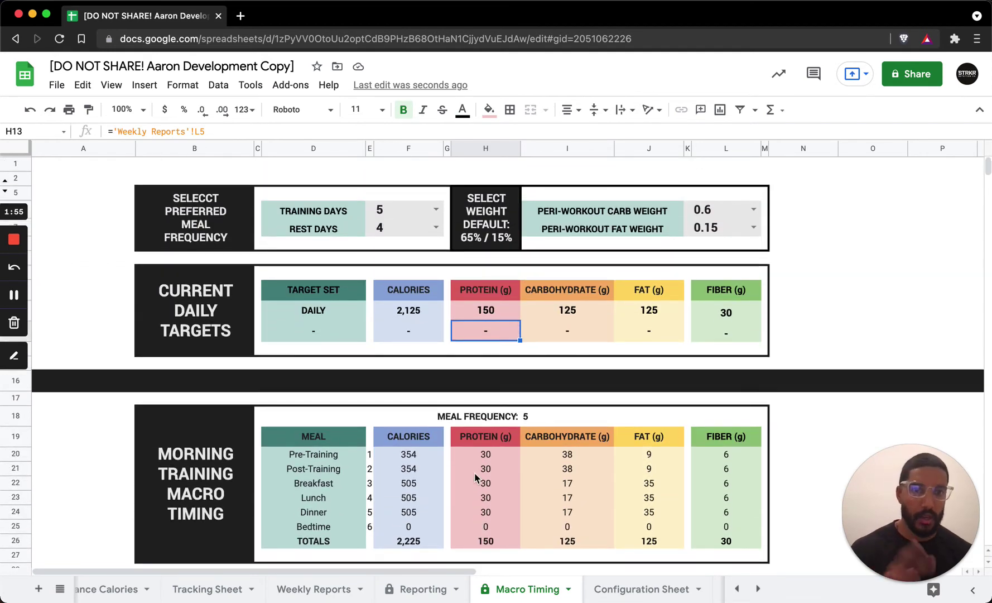
Set the daily protein target in H12 of Macro Timing to 125
left_click(492, 312)
type("125")
key("Return")
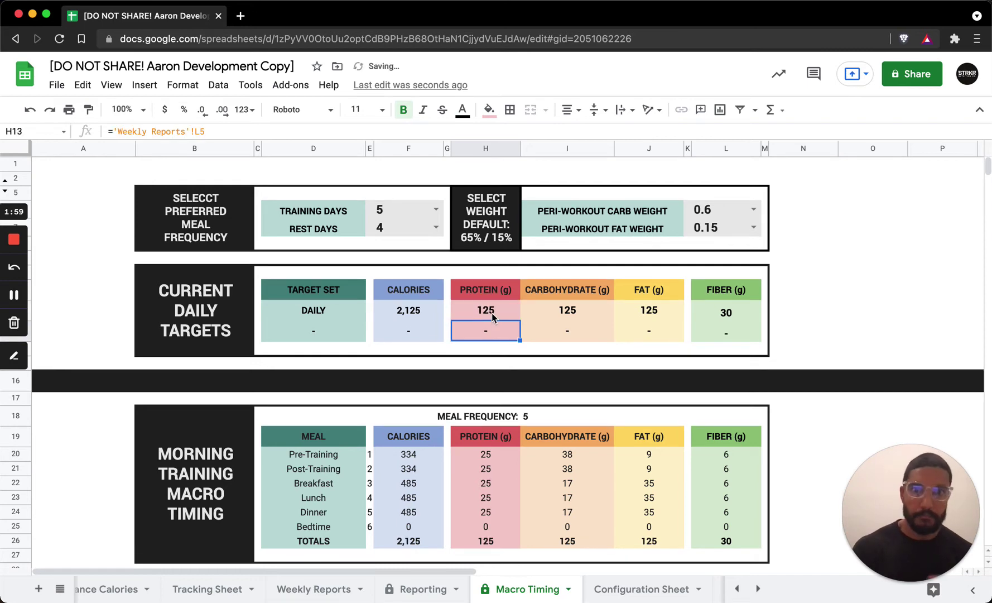
Examine the target rows and their attached note in the Weekly Reports check-in blocks covering 01/21/2021 to 02/10/2021
left_click(311, 596)
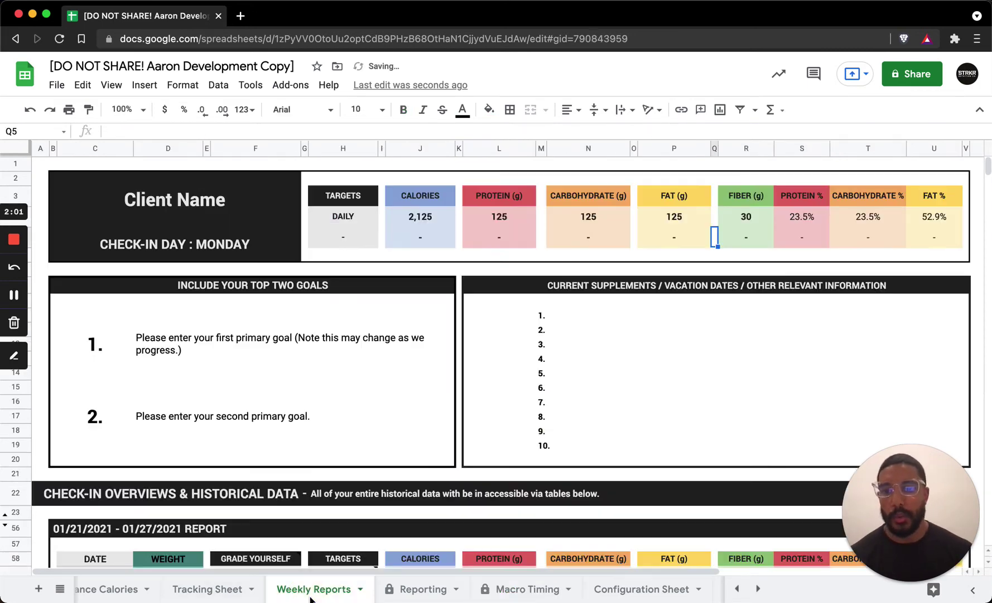
scroll(367, 405, "down", 5)
scroll(366, 405, "down", 2)
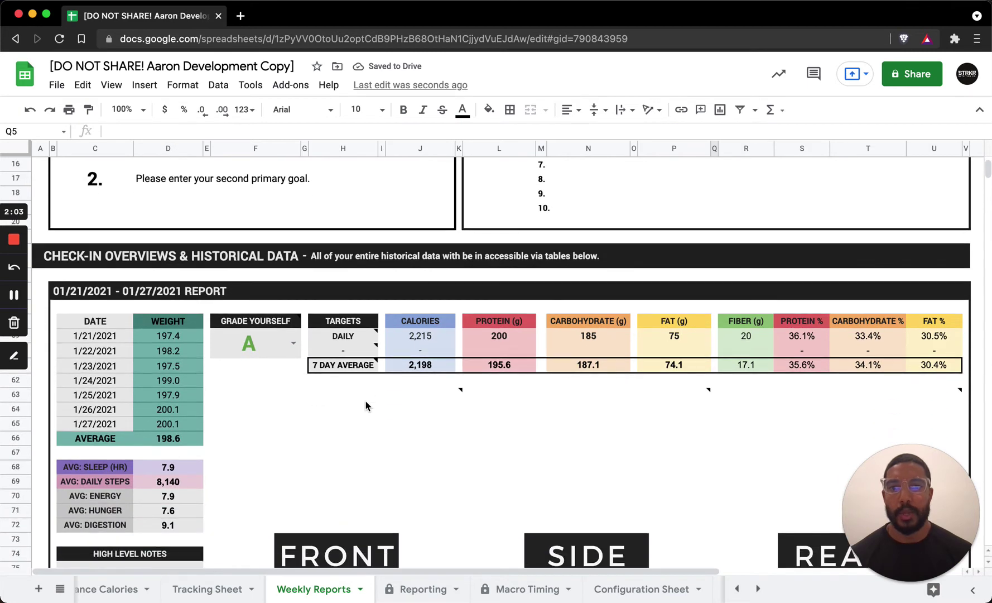
mouse_move(375, 354)
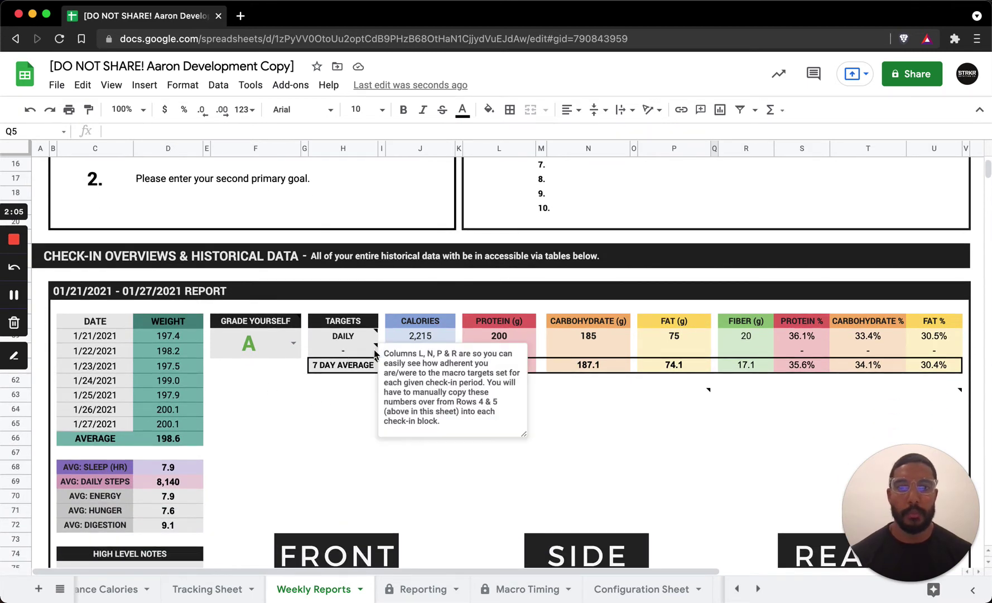
mouse_move(354, 339)
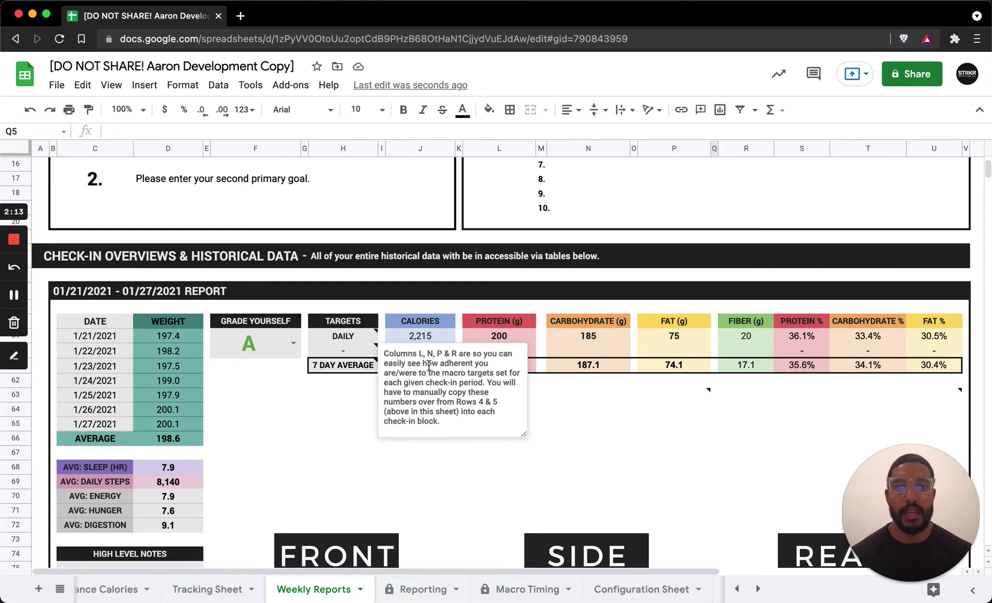
left_click(291, 397)
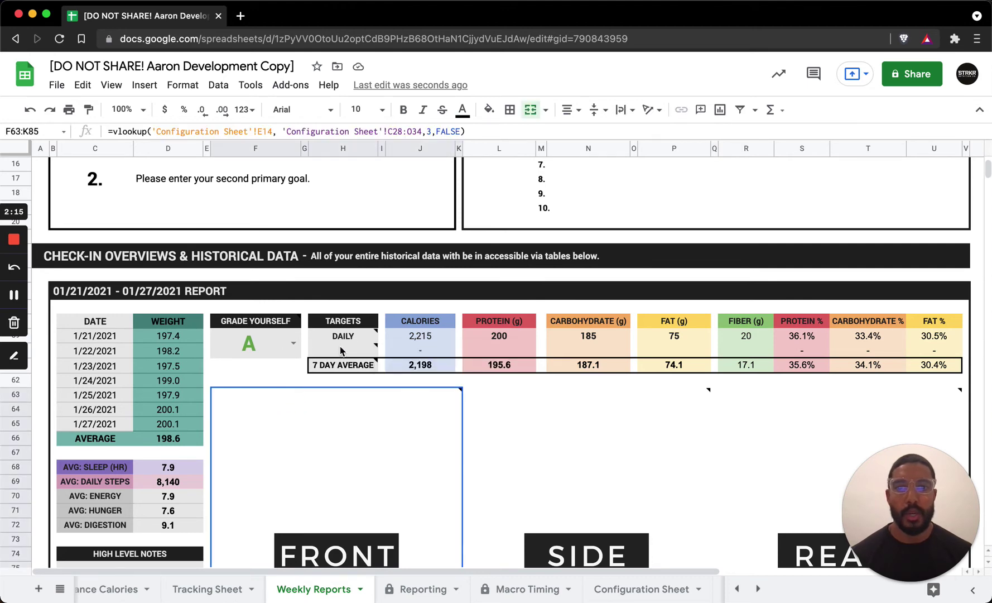
scroll(657, 353, "down", 10)
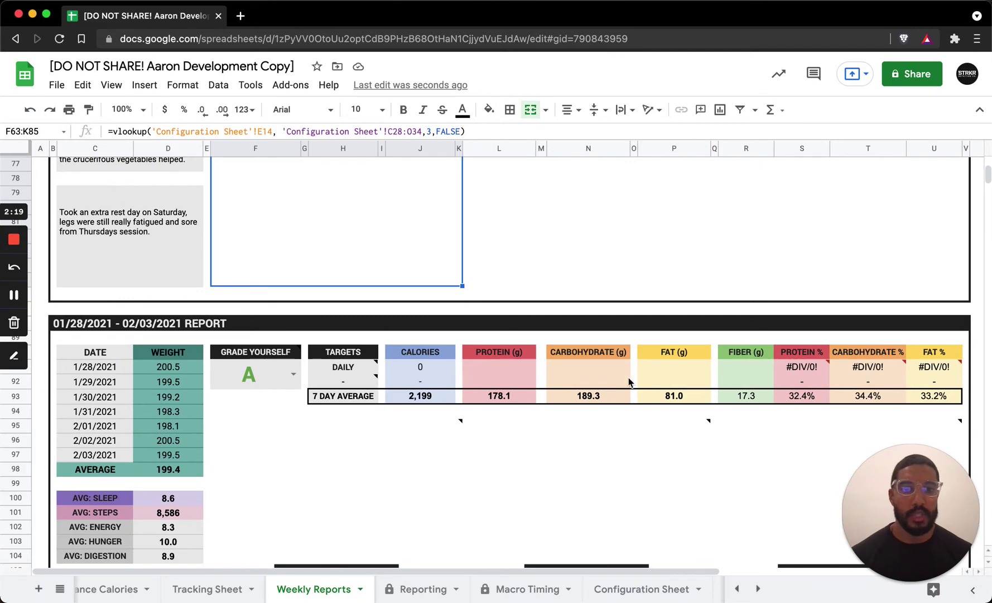
scroll(704, 383, "down", 3)
scroll(694, 383, "down", 6)
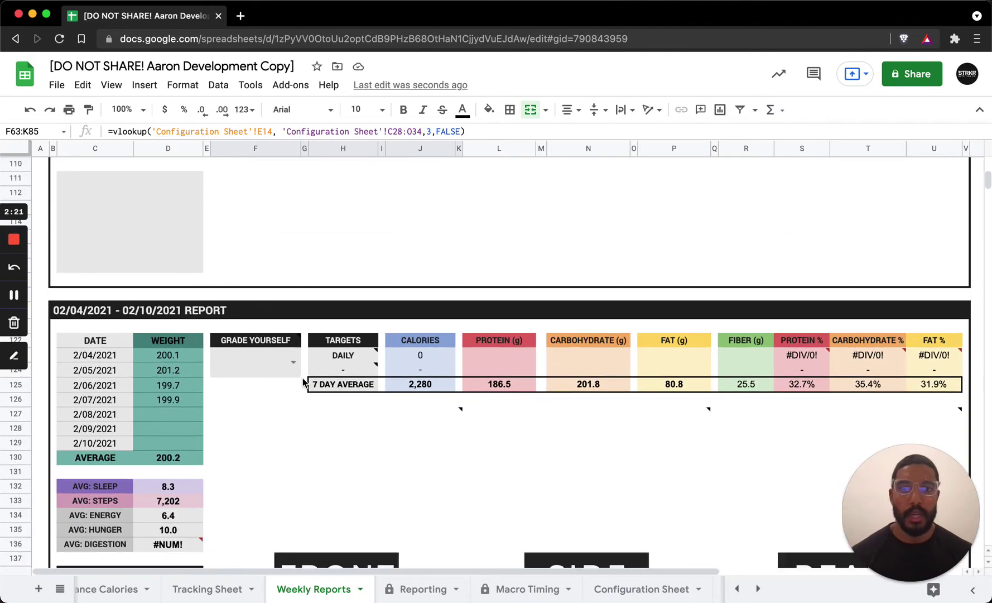
scroll(430, 349, "up", 20)
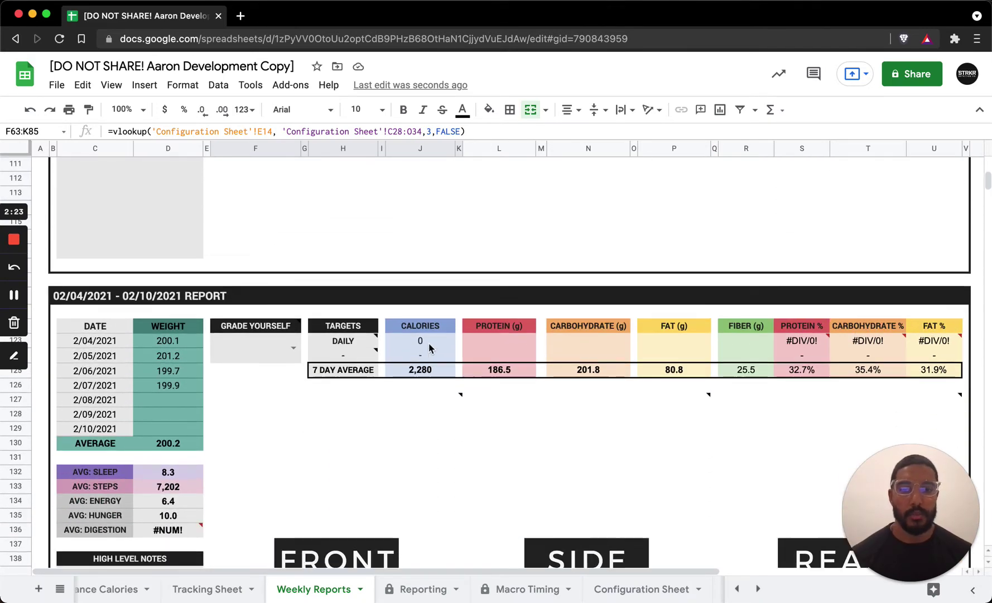
scroll(586, 589, "left", 2)
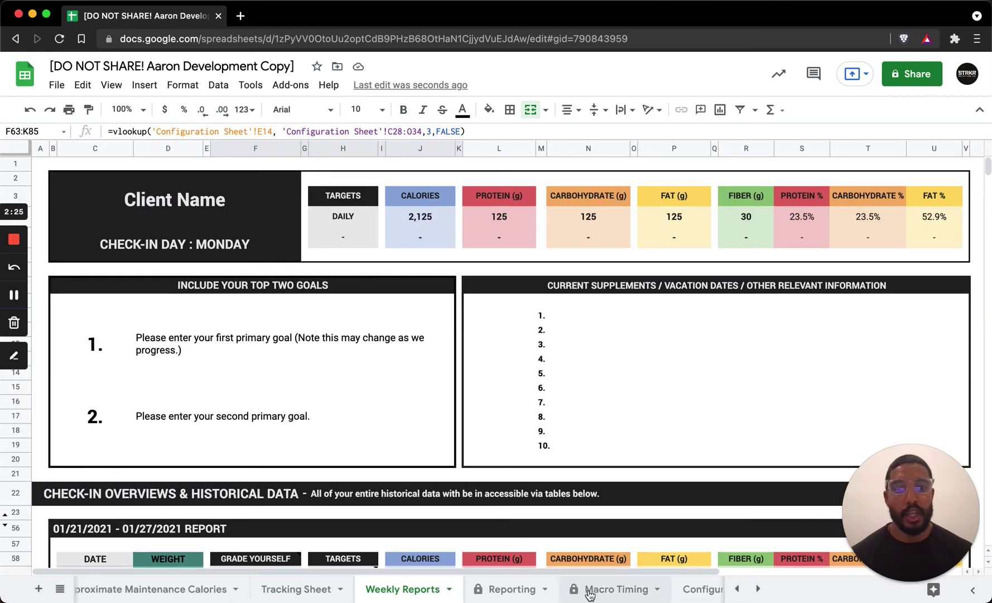
Uncheck the option to disable rest day macro targets in the Configuration Sheet
scroll(583, 590, "right", 6)
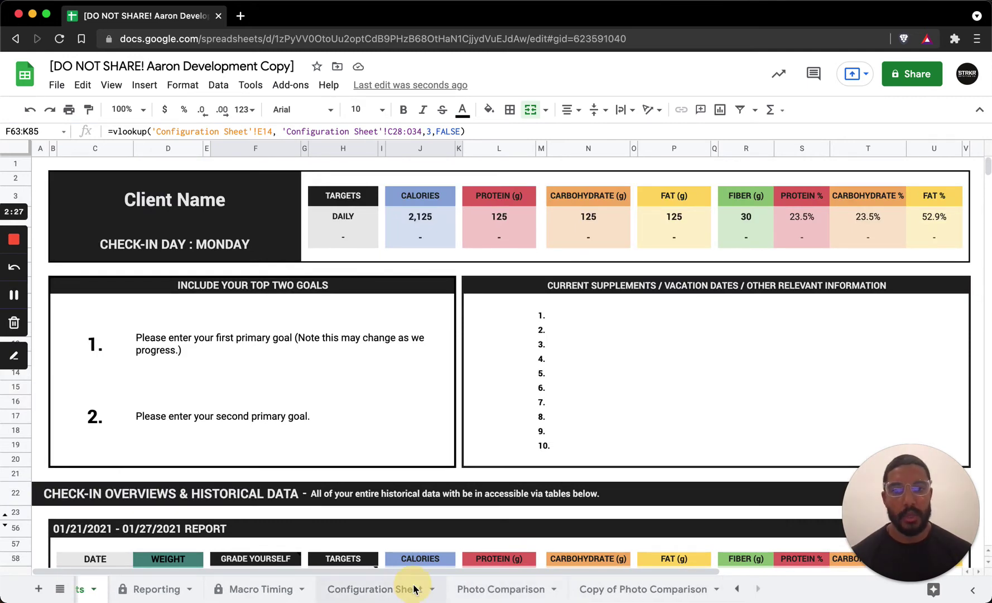
left_click(413, 589)
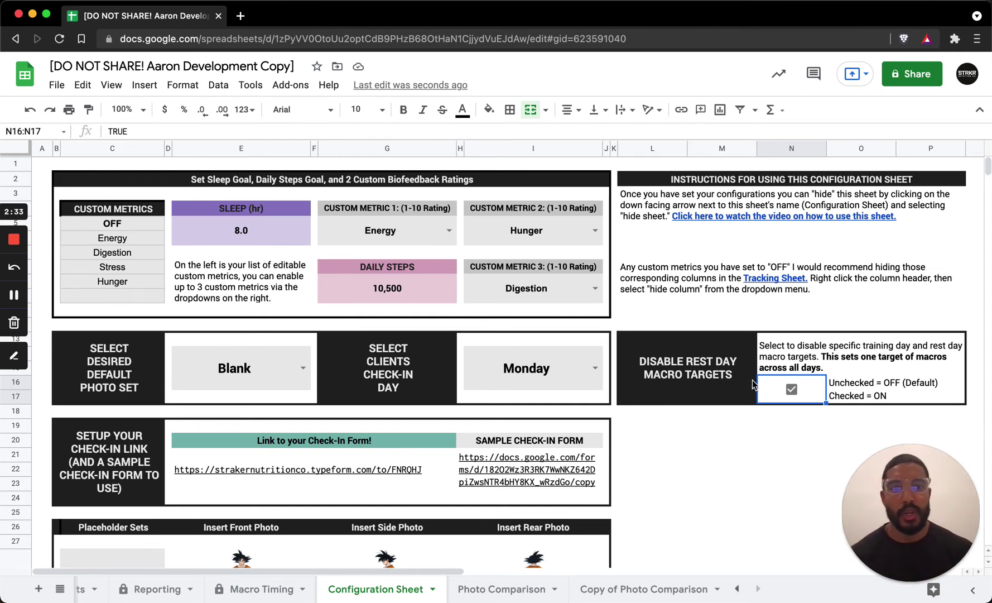
left_click(793, 389)
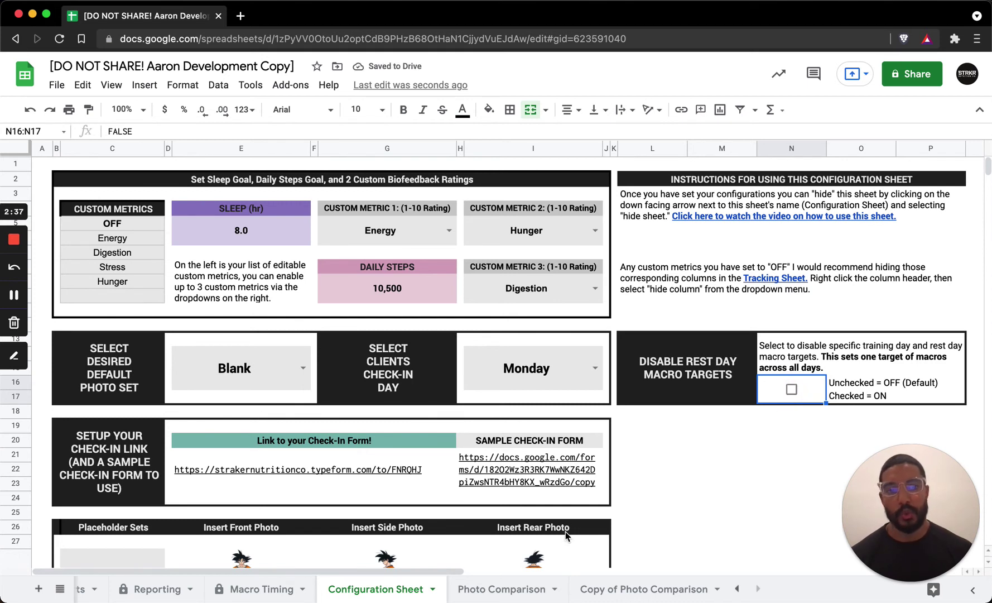
Set the rest day protein, carbohydrate and fat targets in row 5 of Weekly Reports to 100 g each
scroll(366, 592, "left", 5)
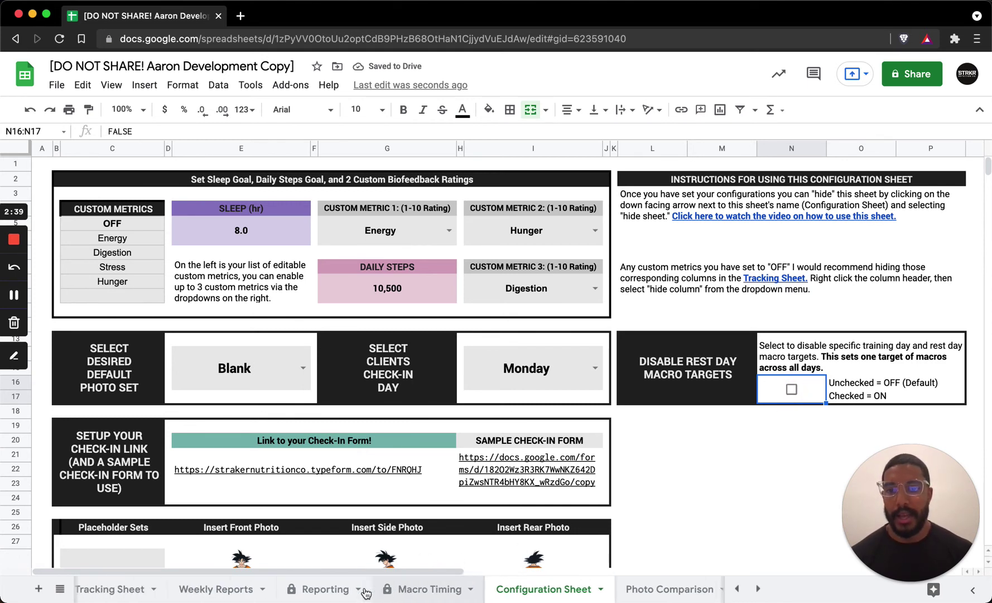
left_click(274, 589)
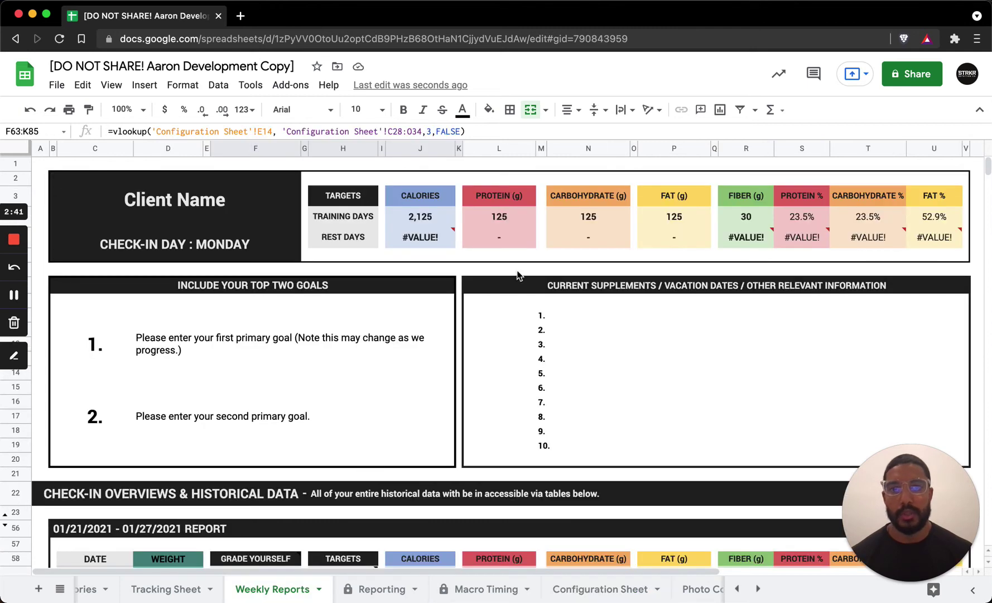
left_click(505, 219)
left_click(588, 219)
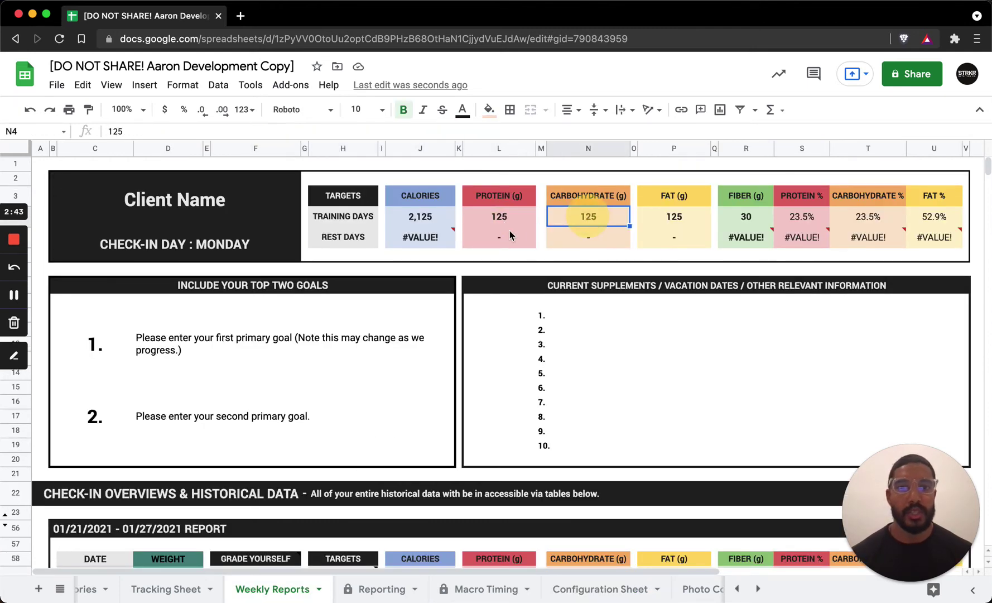
left_click(521, 240)
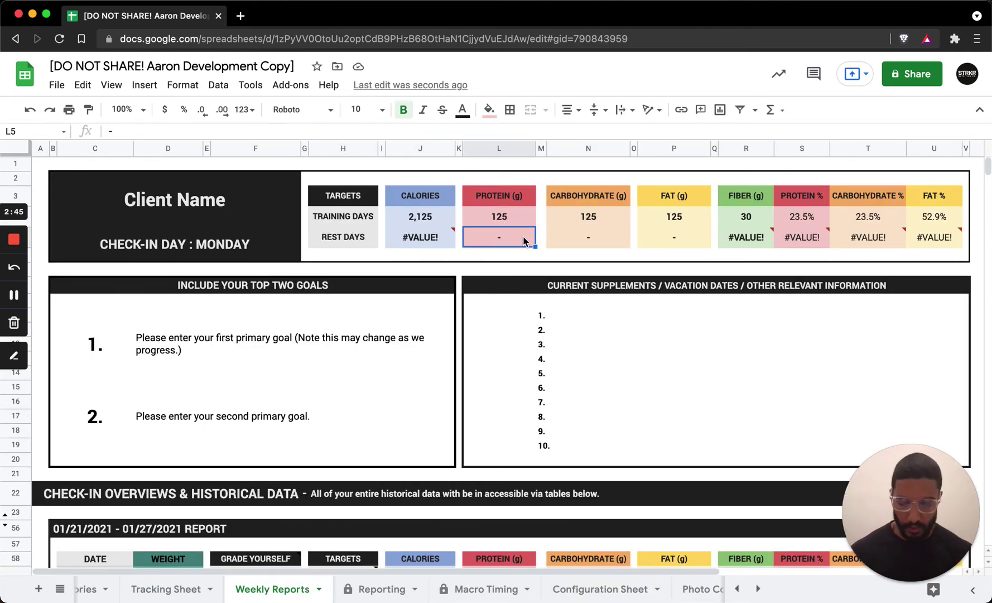
type("100")
key("Tab")
key("Tab")
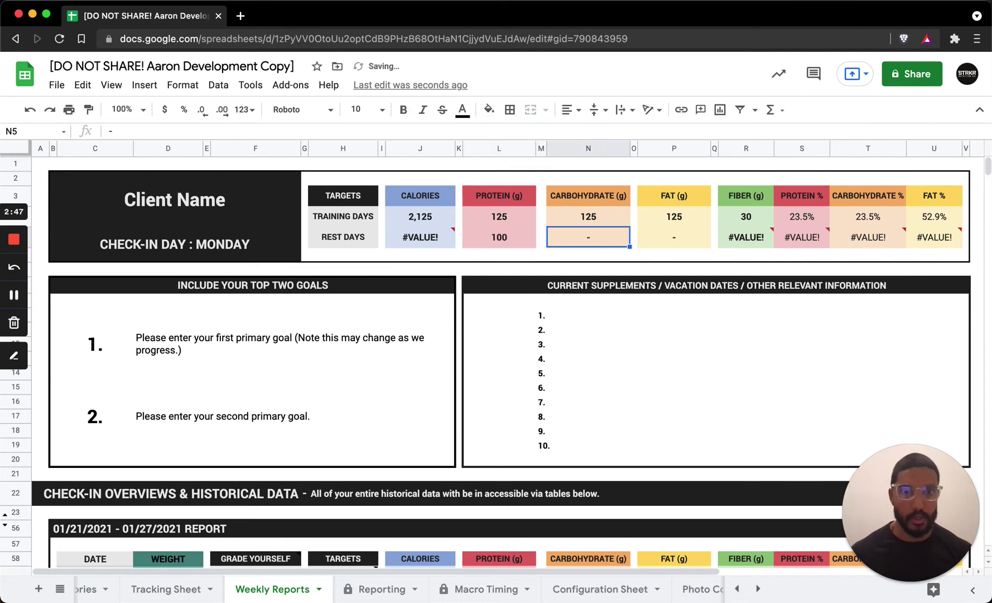
type("100")
key("Tab")
key("Tab")
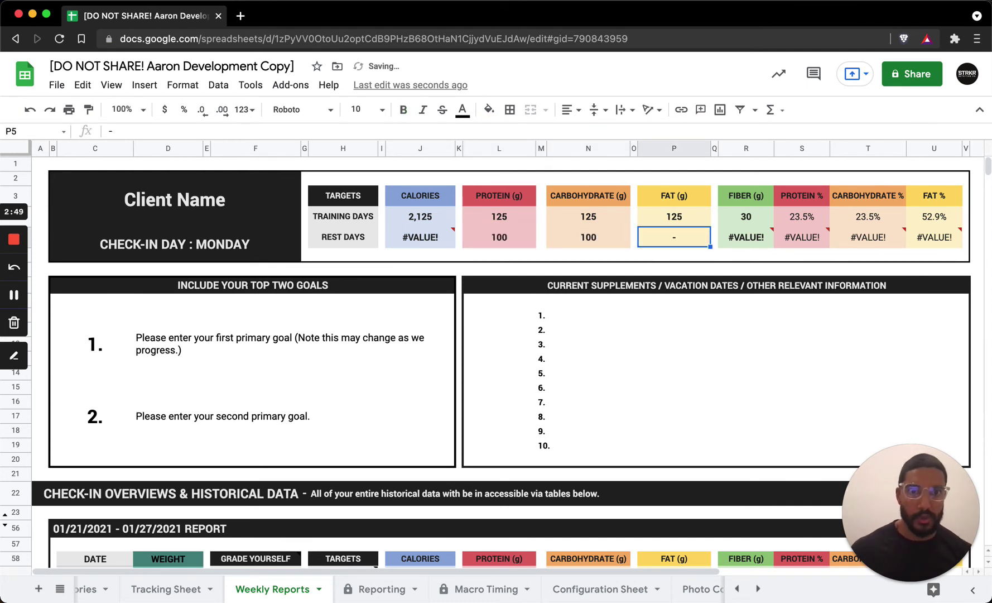
type("100")
key("Tab")
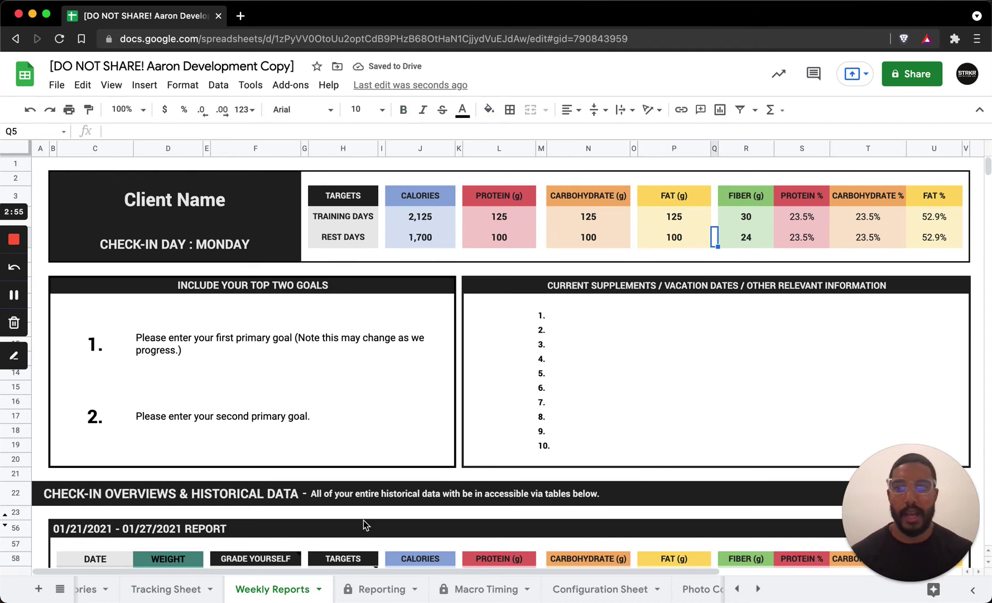
Check the training and rest day targets in the Tracking Sheet and compare them with the targets and meal tables in Macro Timing
left_click(166, 589)
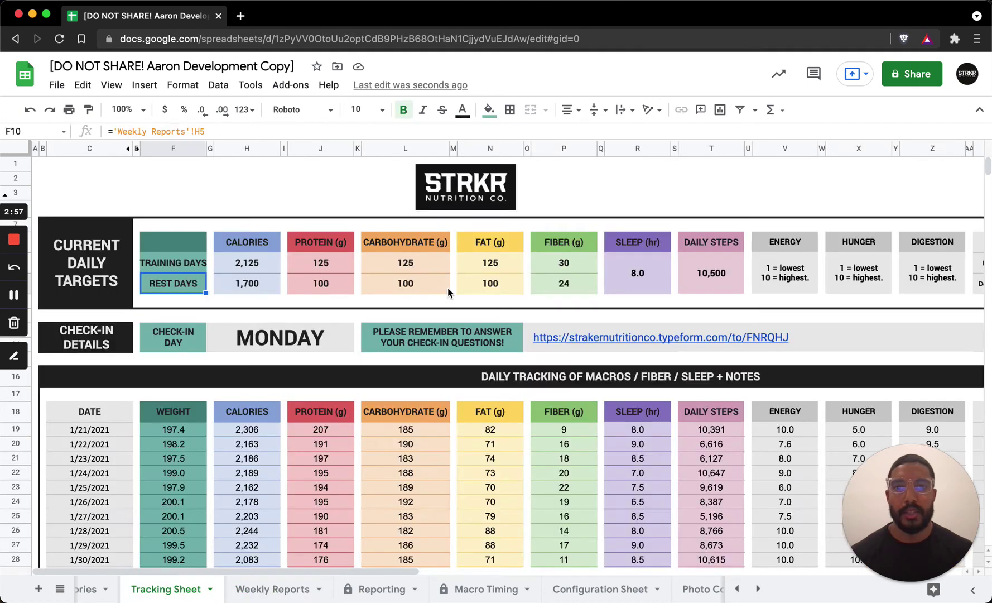
left_click(322, 300)
key("Right")
key("Right")
key("Right")
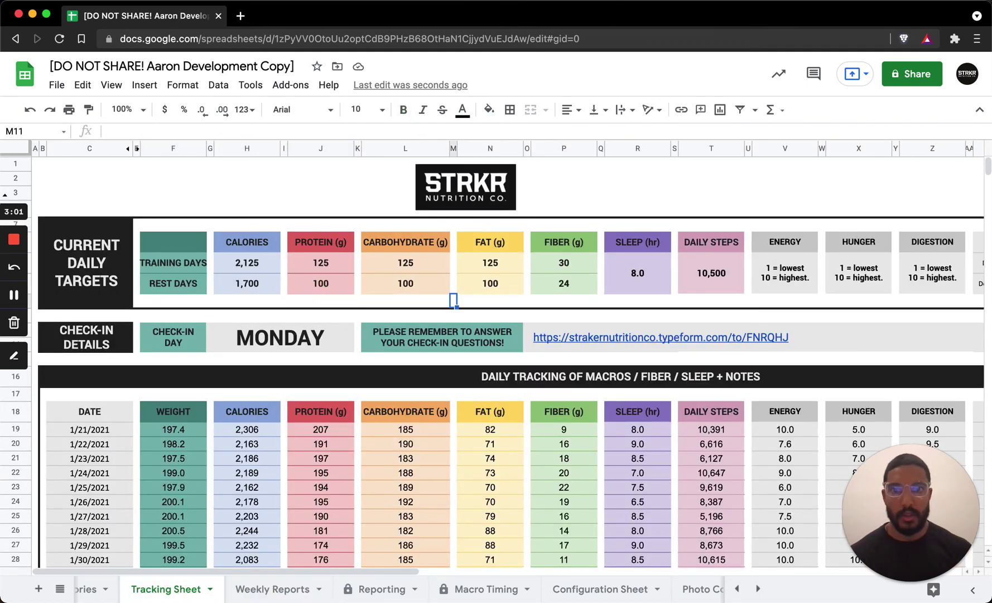
left_click(479, 595)
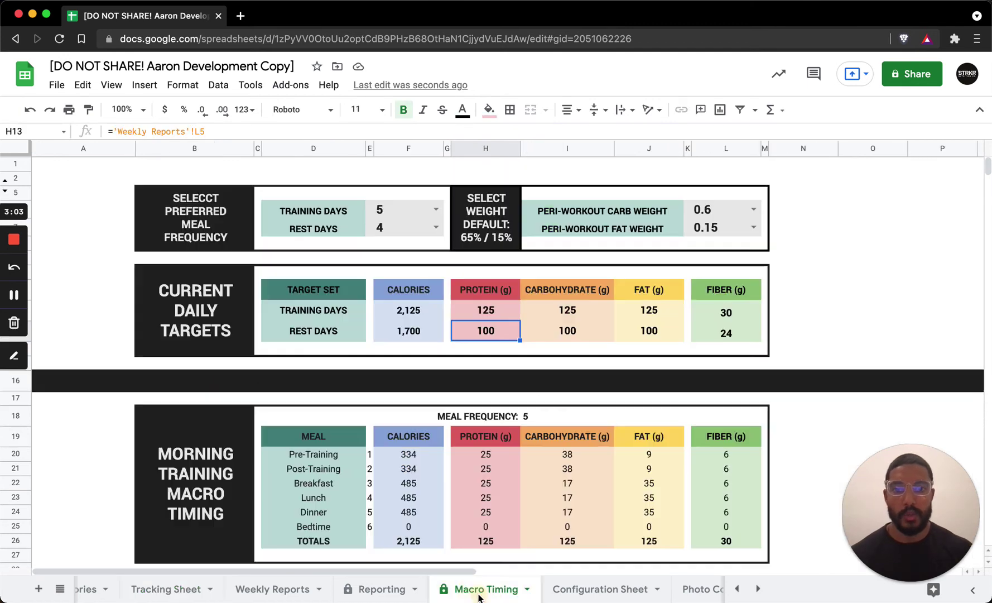
scroll(504, 451, "down", 1)
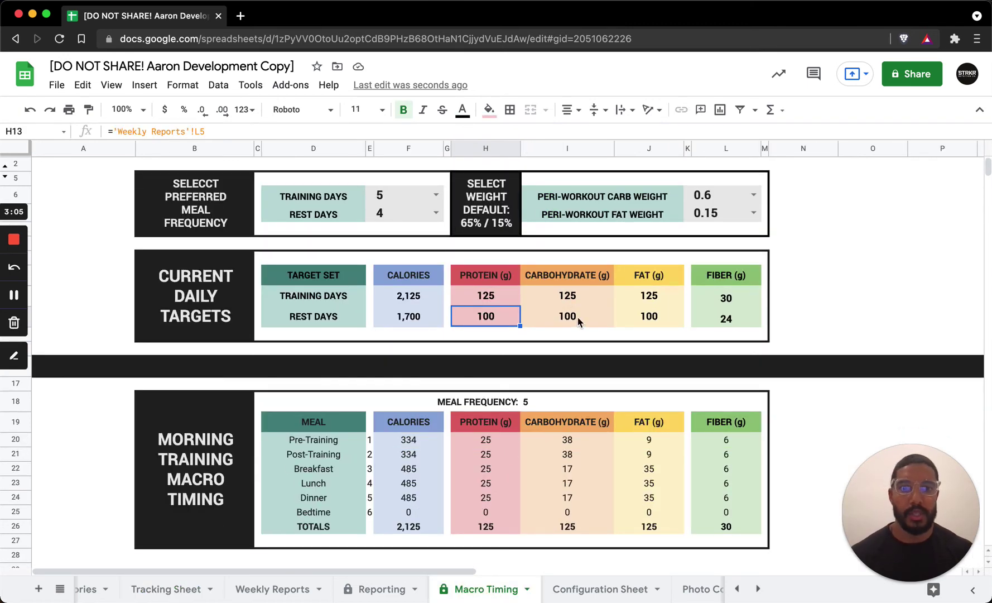
scroll(658, 316, "down", 12)
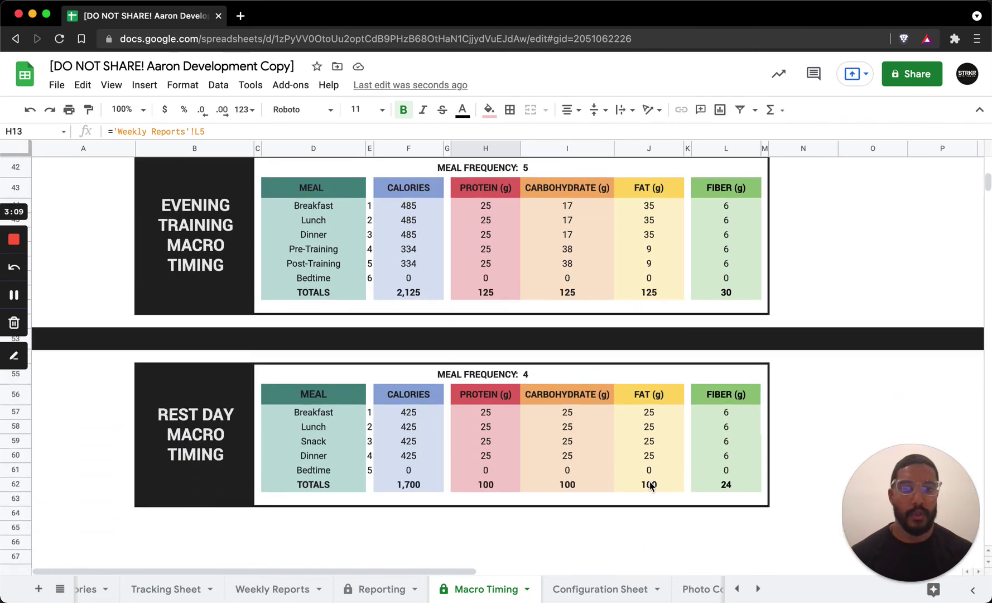
scroll(648, 483, "up", 10)
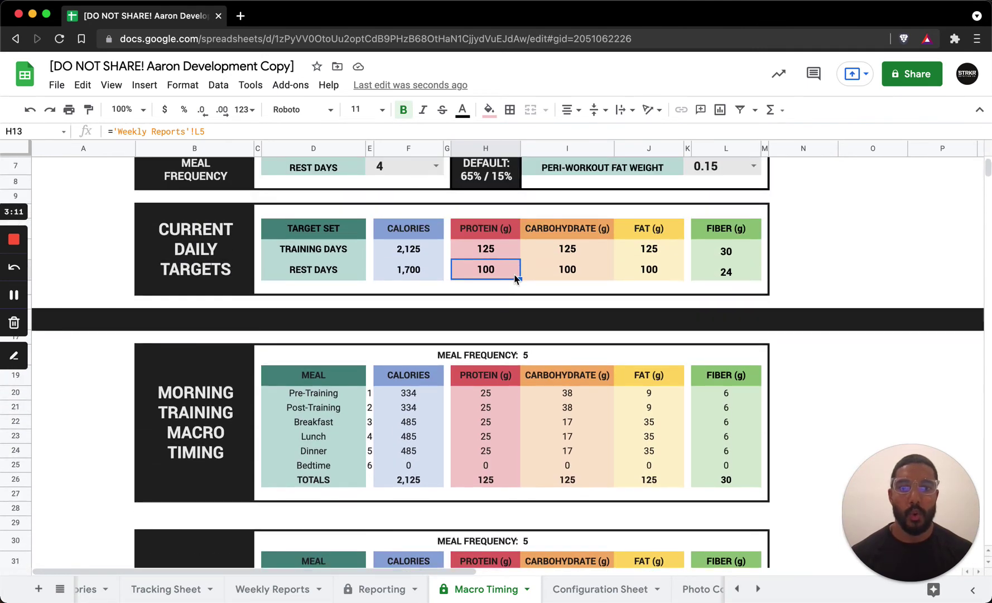
Enter rest day targets of 100 g protein, carbohydrate and fat in the 01/21/2021 - 01/27/2021 block of Weekly Reports
left_click(275, 590)
scroll(411, 440, "down", 5)
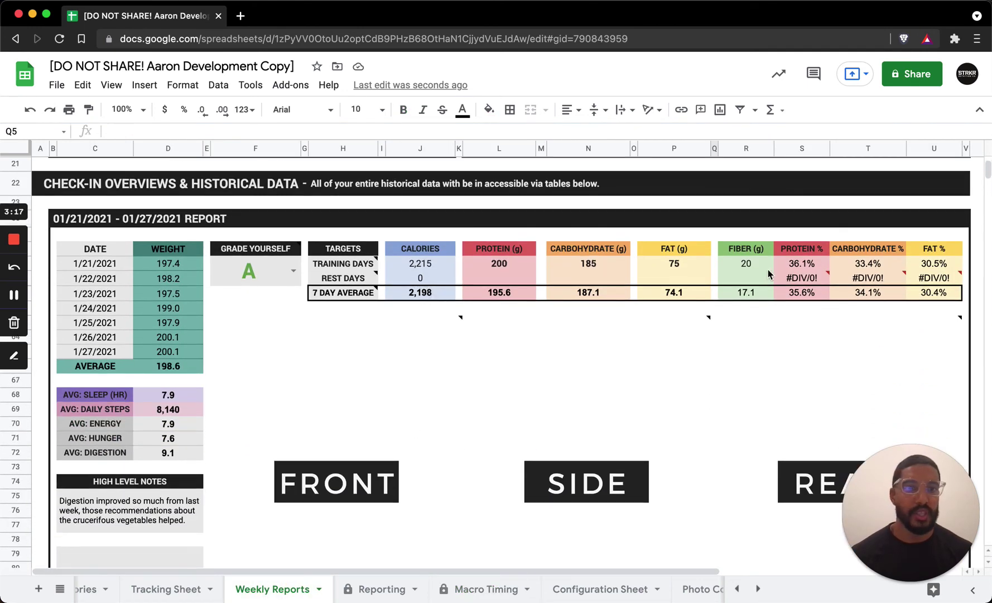
left_click(506, 278)
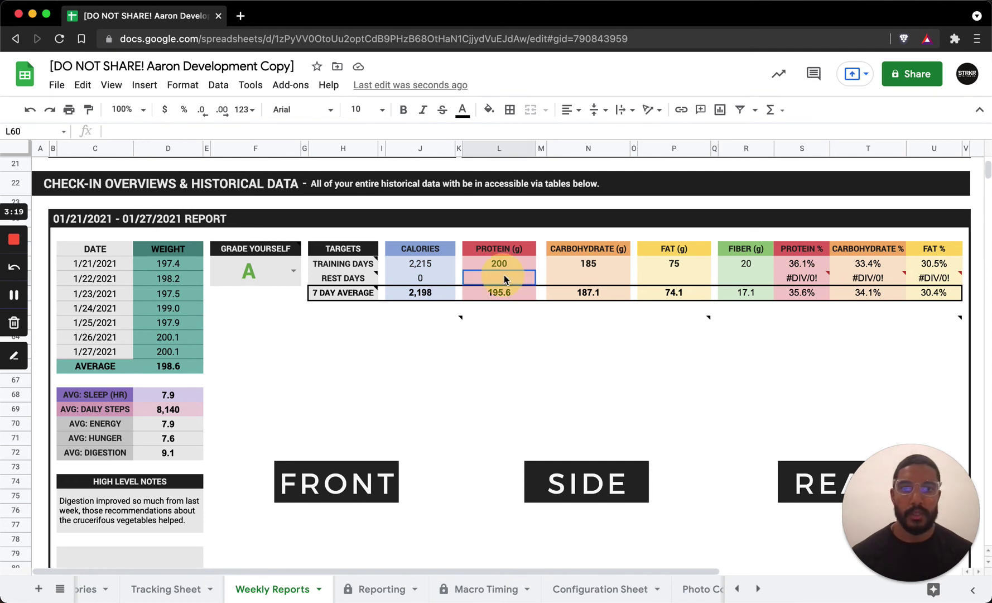
type("100")
key("Tab")
key("Tab")
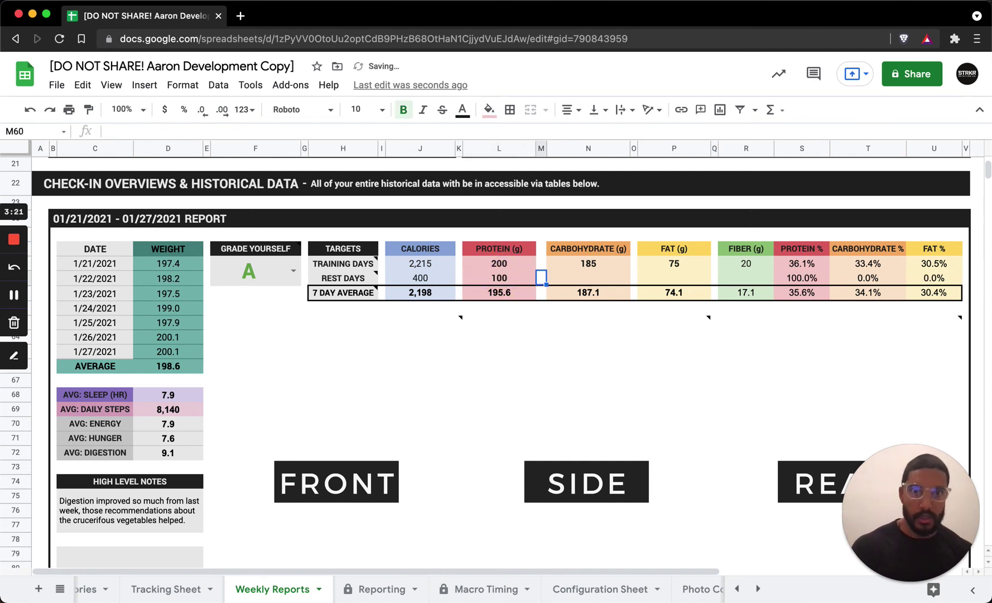
type("100")
key("Tab")
key("Tab")
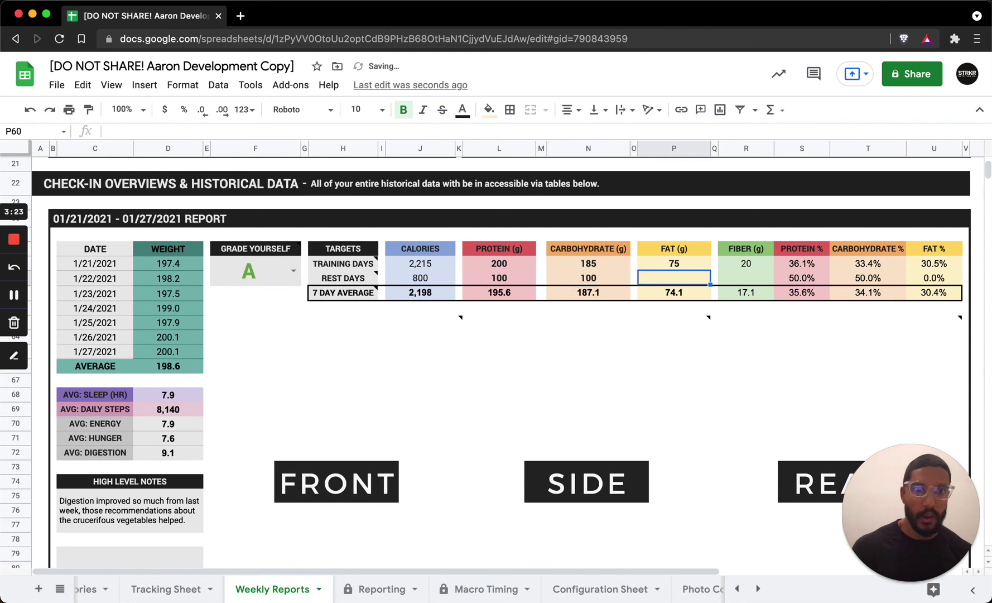
type("100")
key("Tab")
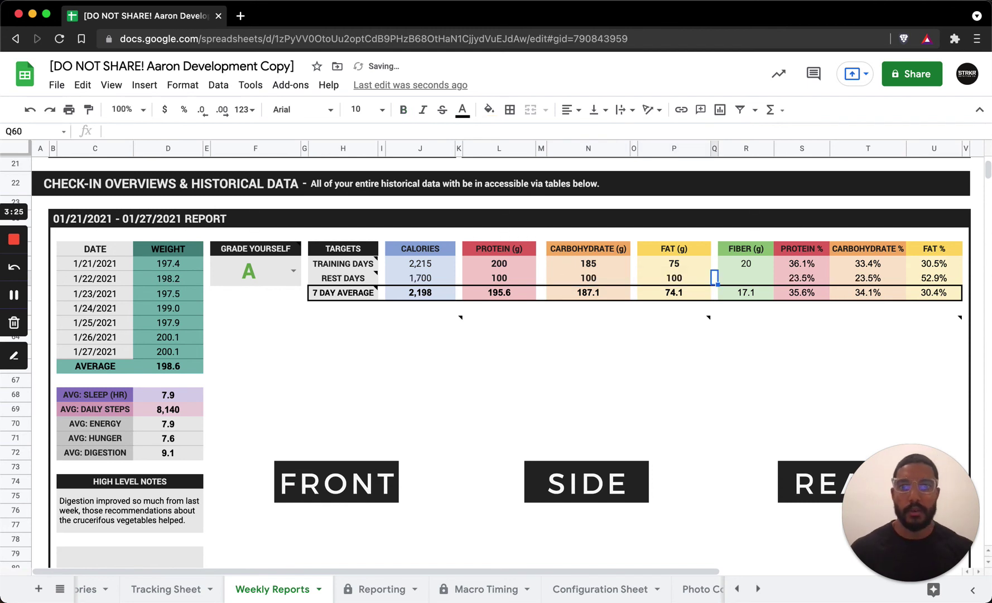
Read the note on the training days target label, then examine the target rows of the 01/28/2021 - 02/03/2021 report
left_click(745, 277)
mouse_move(352, 269)
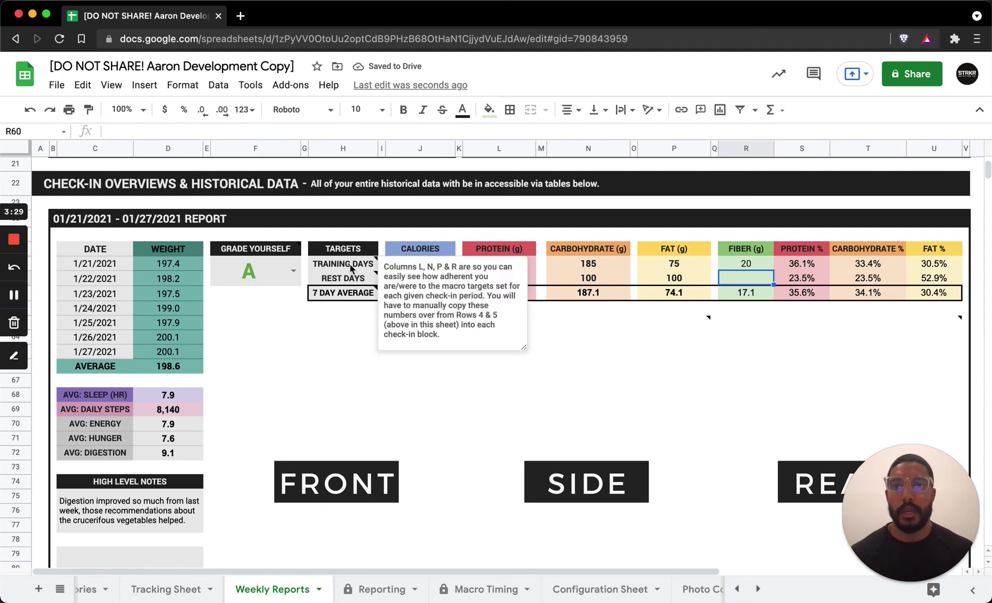
scroll(349, 284, "down", 5)
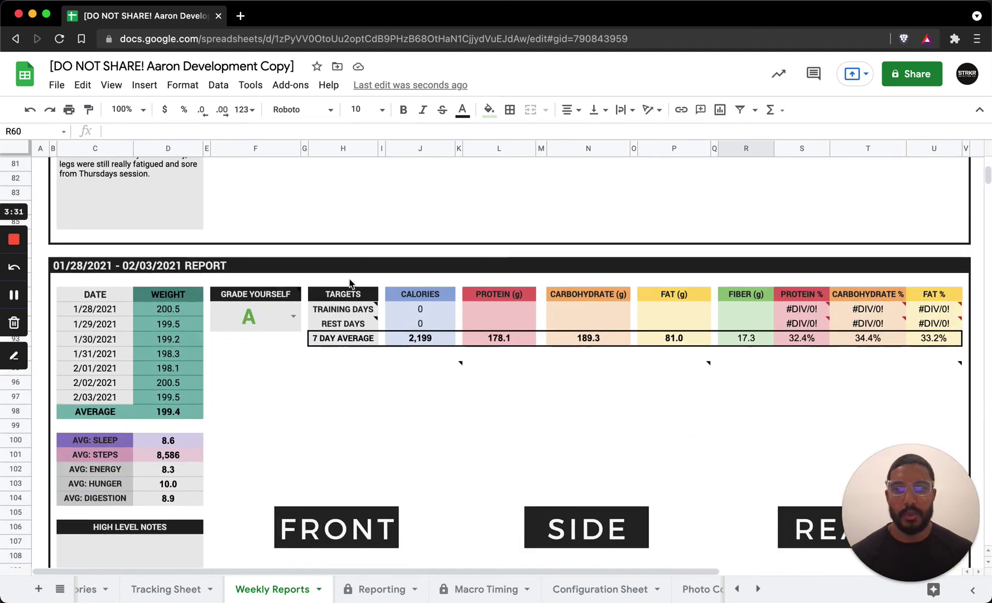